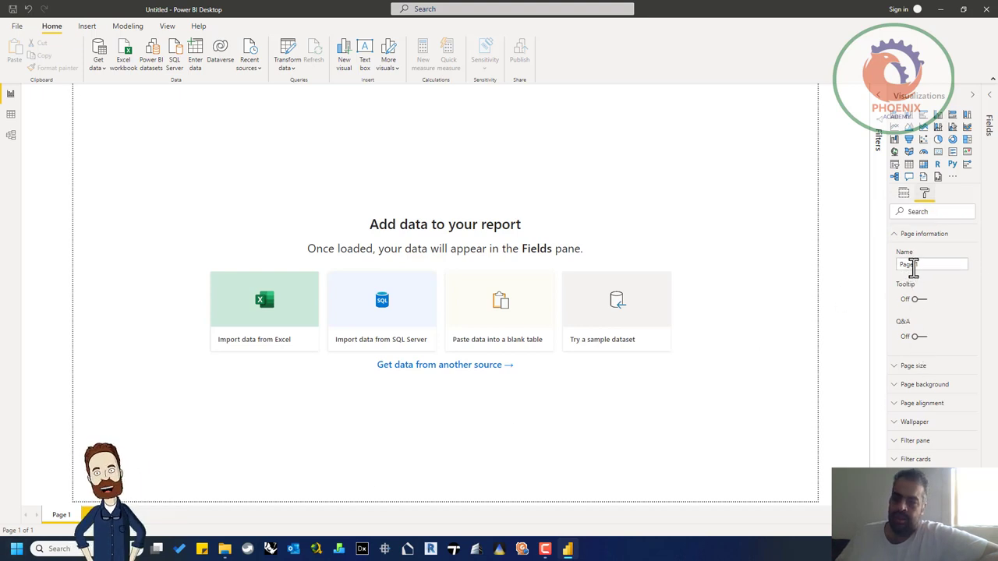
Step: Rename the report page from its default name to "alsaad"
{"action": "left_click_drag", "start_coordinate": [918, 264], "coordinate": [886, 264]}
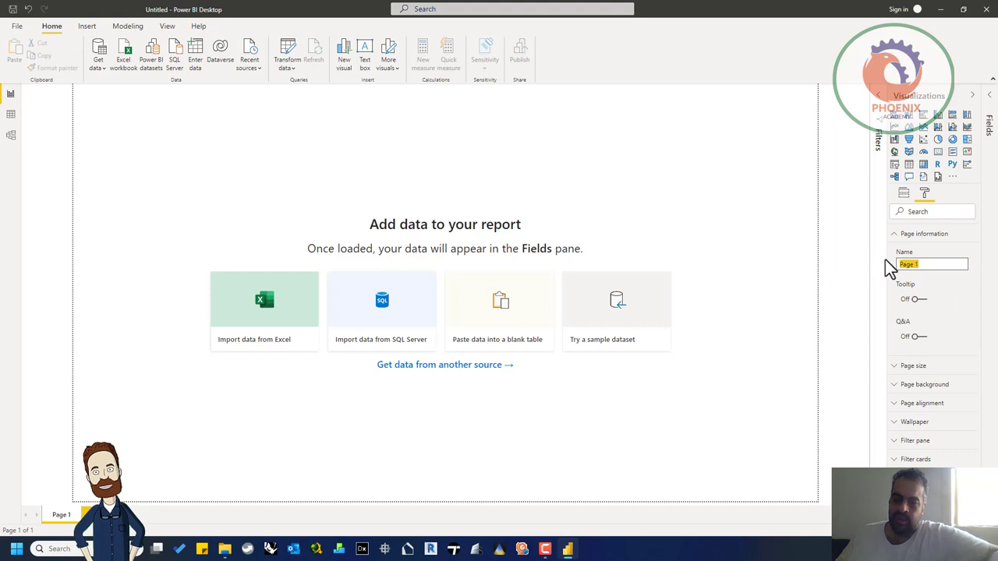
{"action": "type", "text": "al"}
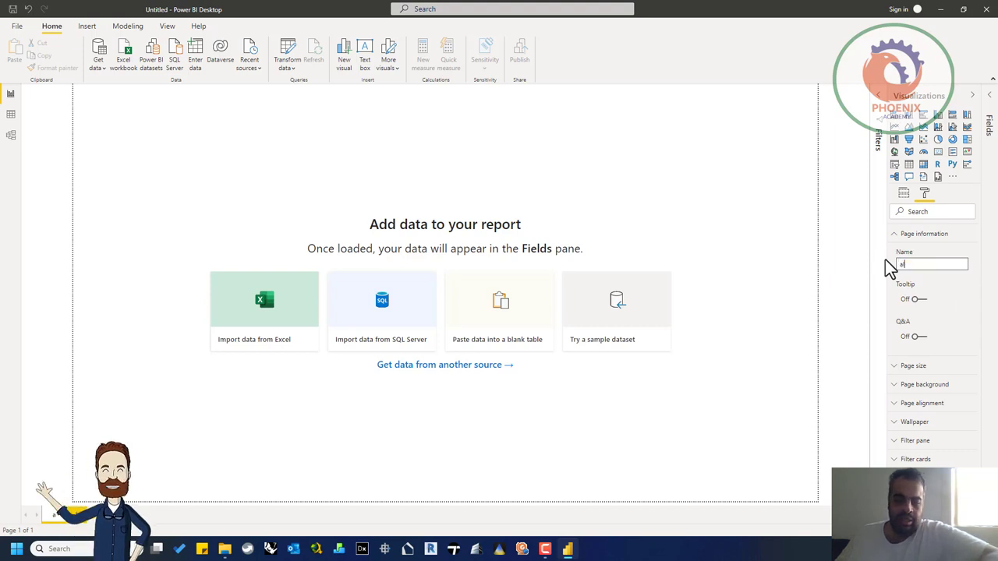
{"action": "type", "text": "saad"}
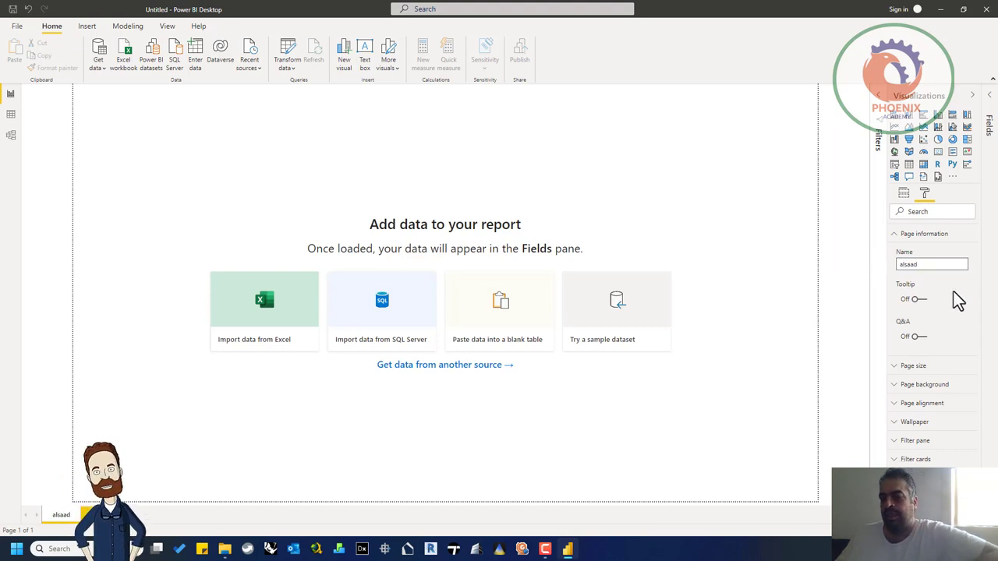
Step: Try the page's Tooltip and Q&A options, restoring each one to off
{"action": "left_click", "coordinate": [924, 305]}
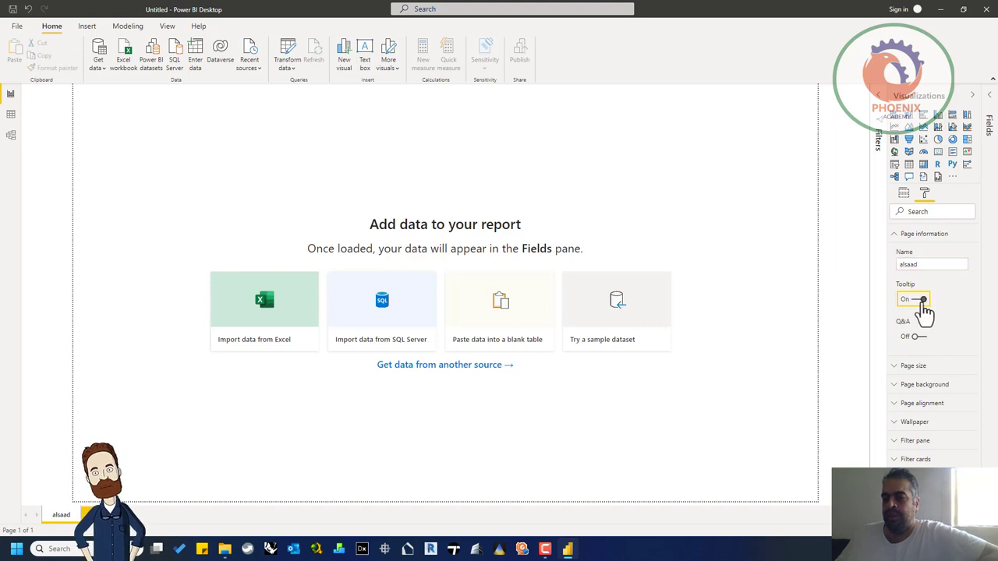
{"action": "left_click", "coordinate": [919, 337]}
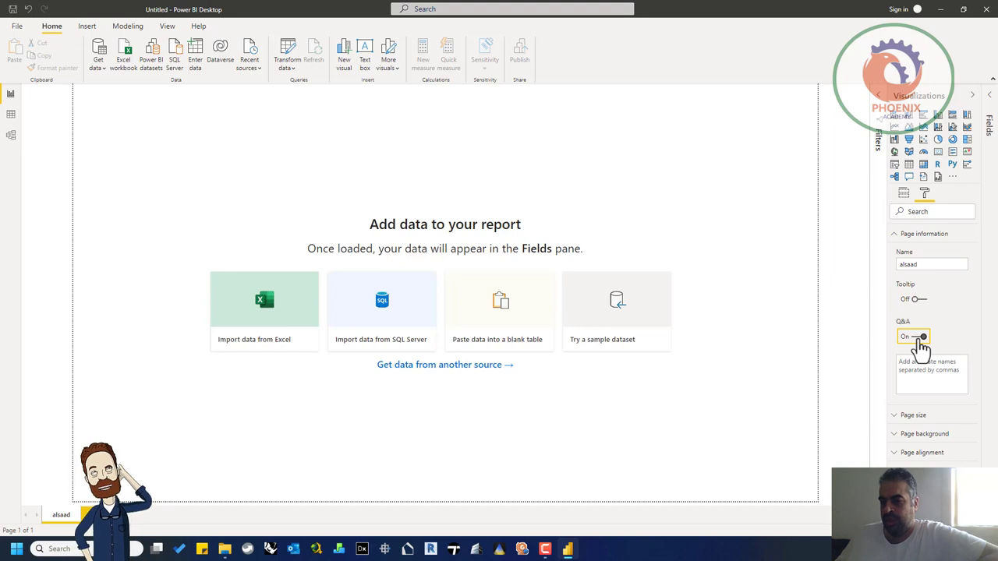
Step: Set the page size type to Custom, keeping pixels as the unit for width and height
{"action": "left_click", "coordinate": [920, 365]}
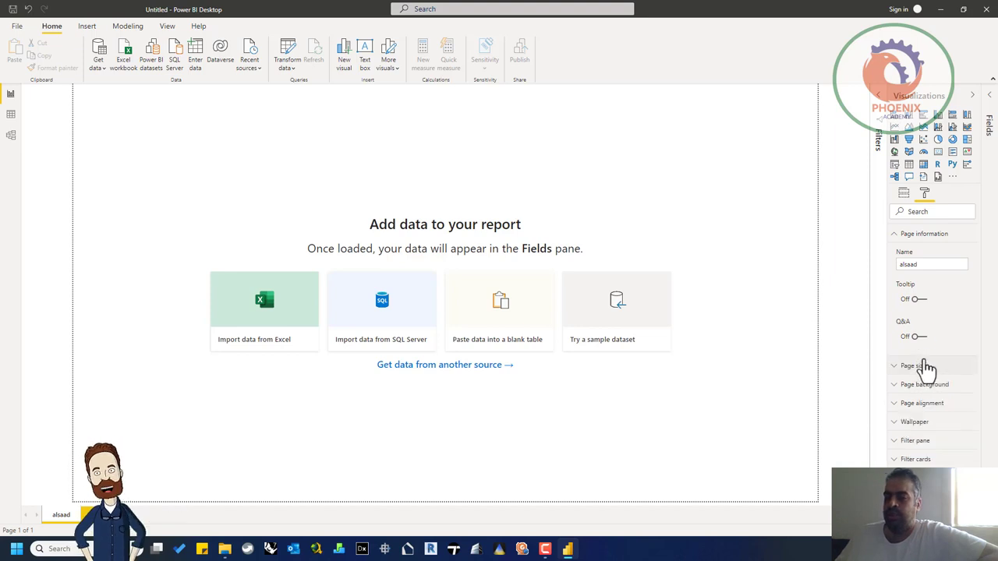
{"action": "scroll", "coordinate": [953, 279], "scroll_direction": "down", "scroll_amount": 1}
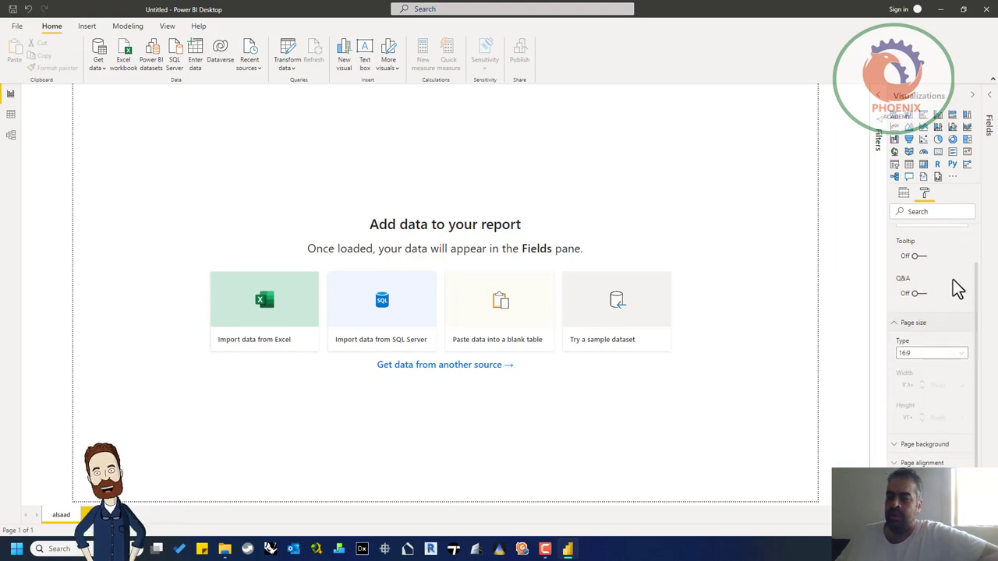
{"action": "left_click", "coordinate": [964, 360]}
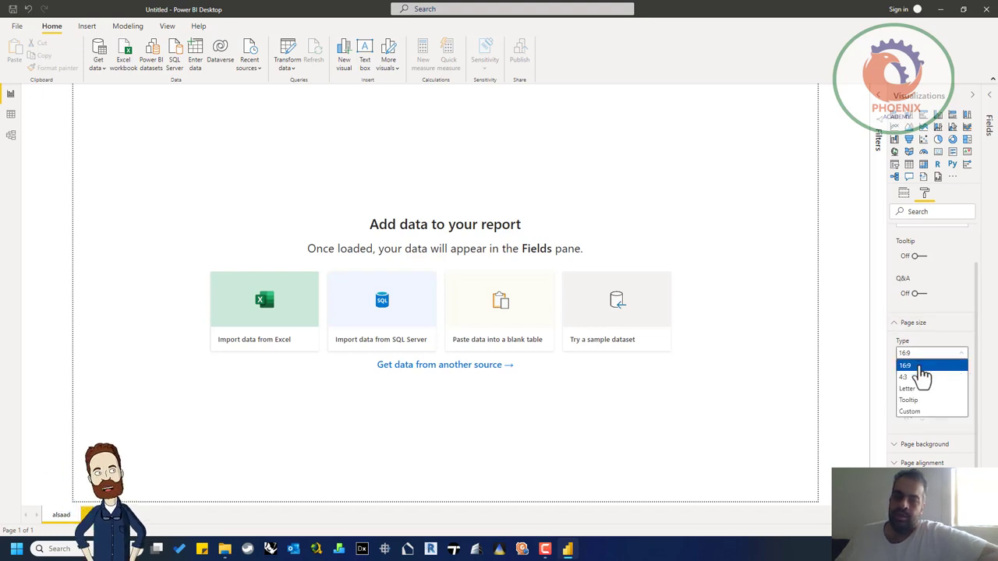
{"action": "left_click", "coordinate": [926, 412]}
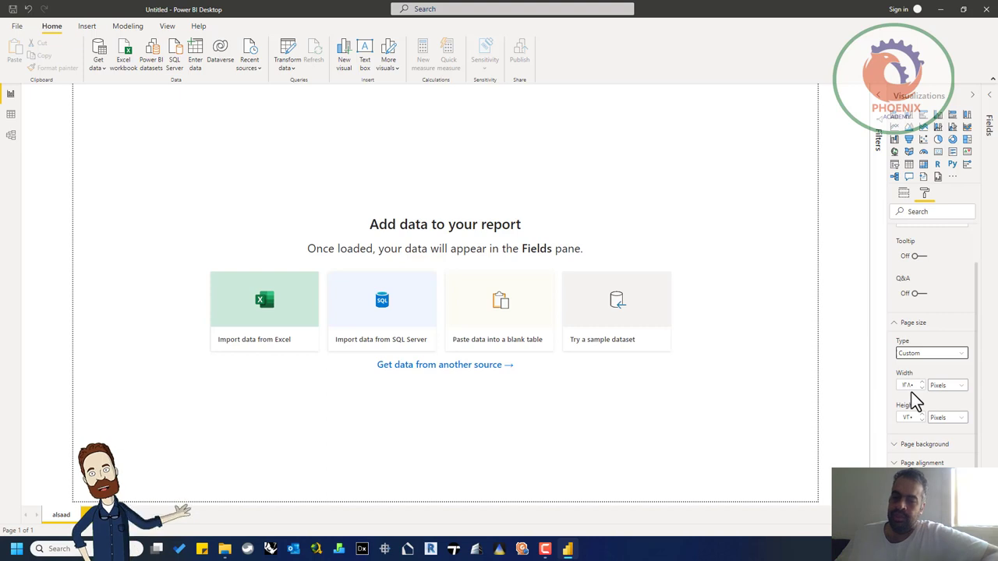
{"action": "left_click", "coordinate": [962, 387]}
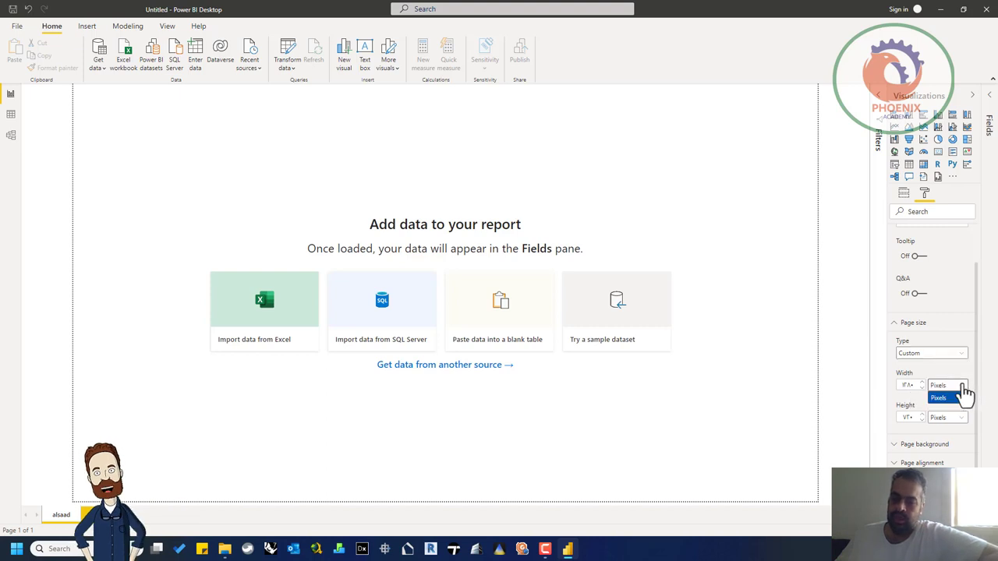
{"action": "left_click", "coordinate": [964, 386]}
{"action": "left_click", "coordinate": [965, 419]}
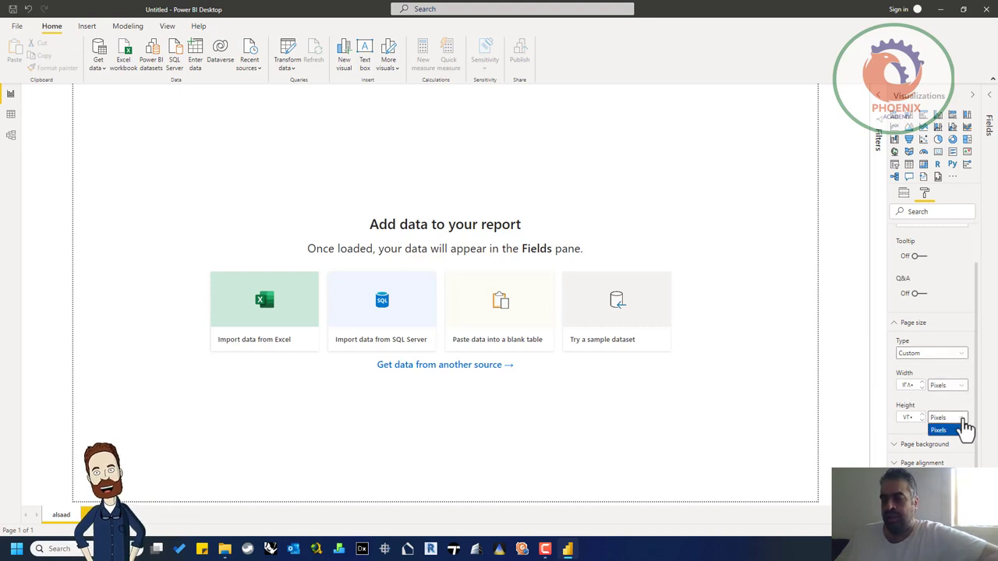
{"action": "left_click", "coordinate": [959, 430]}
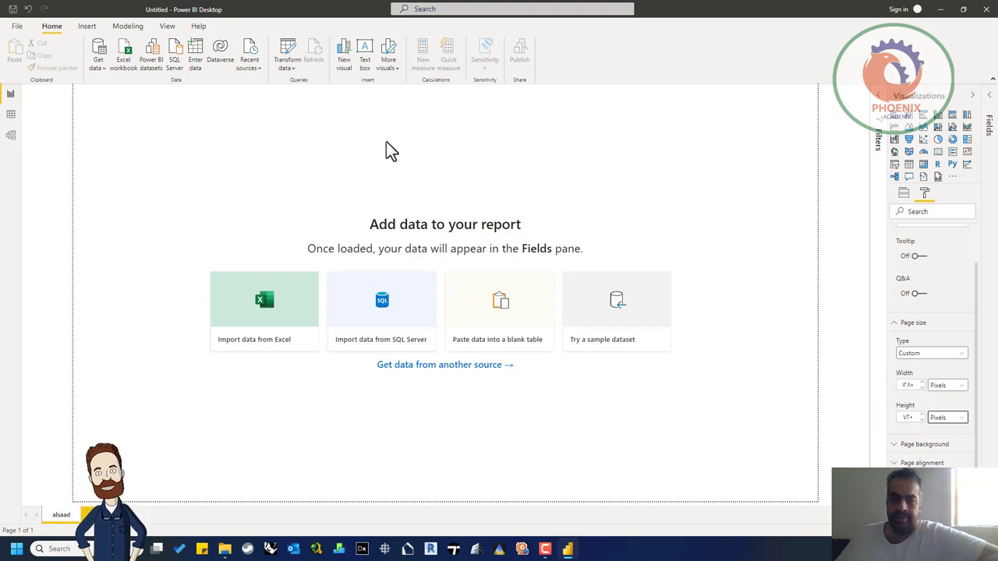
Step: Expand the page background settings to view the colour, transparency and image options
{"action": "left_click", "coordinate": [953, 448]}
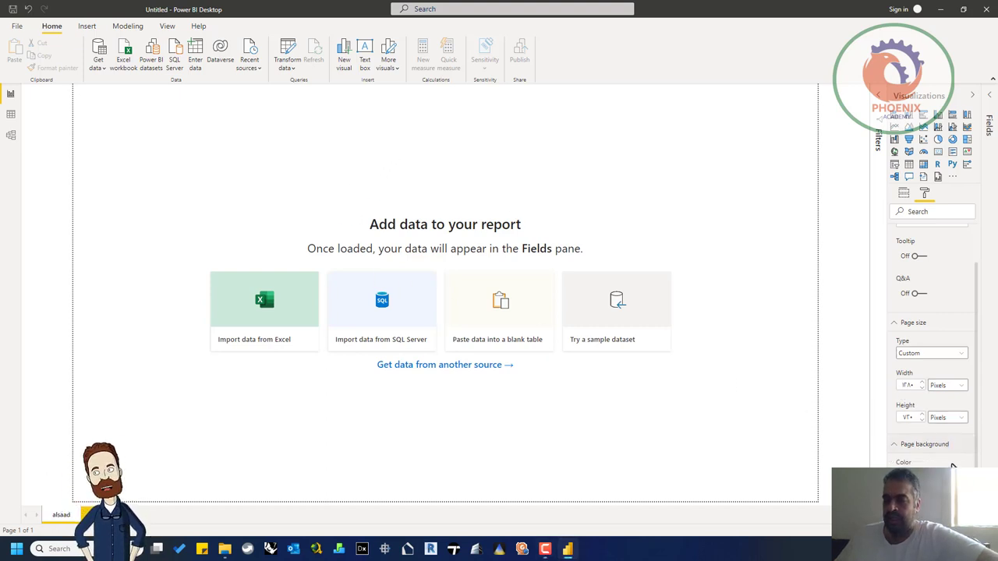
{"action": "scroll", "coordinate": [951, 465], "scroll_direction": "down", "scroll_amount": 3}
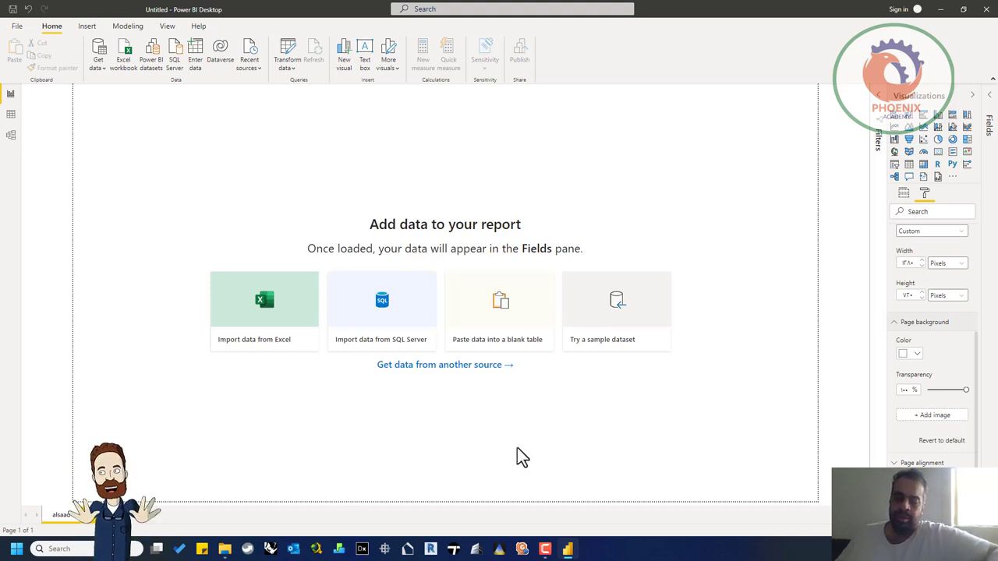
{"action": "left_click", "coordinate": [16, 549]}
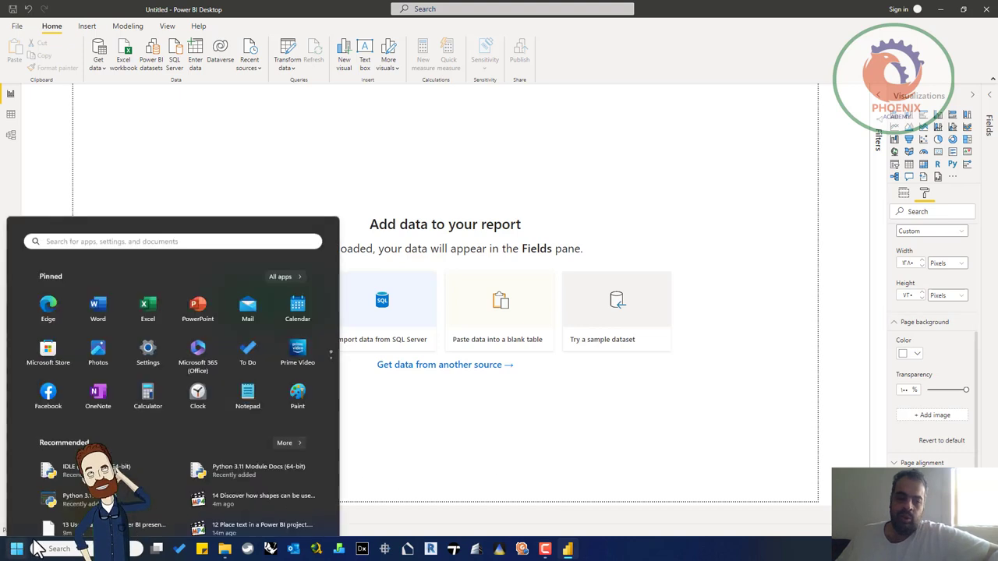
{"action": "type", "text": "sn"}
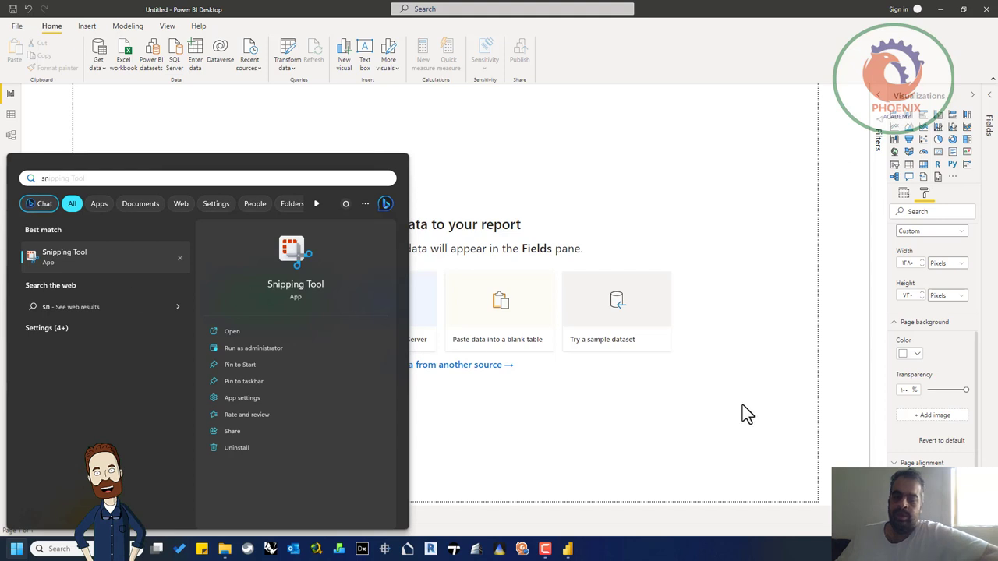
{"action": "left_click", "coordinate": [827, 368]}
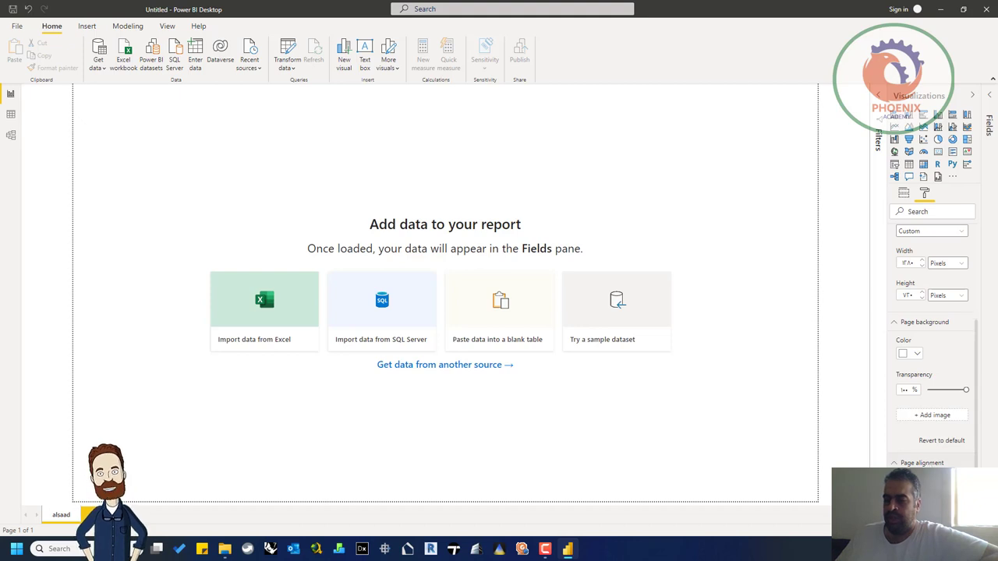
Step: View the page alignment and wallpaper settings, and collapse the page information and page size sections
{"action": "left_click", "coordinate": [960, 463]}
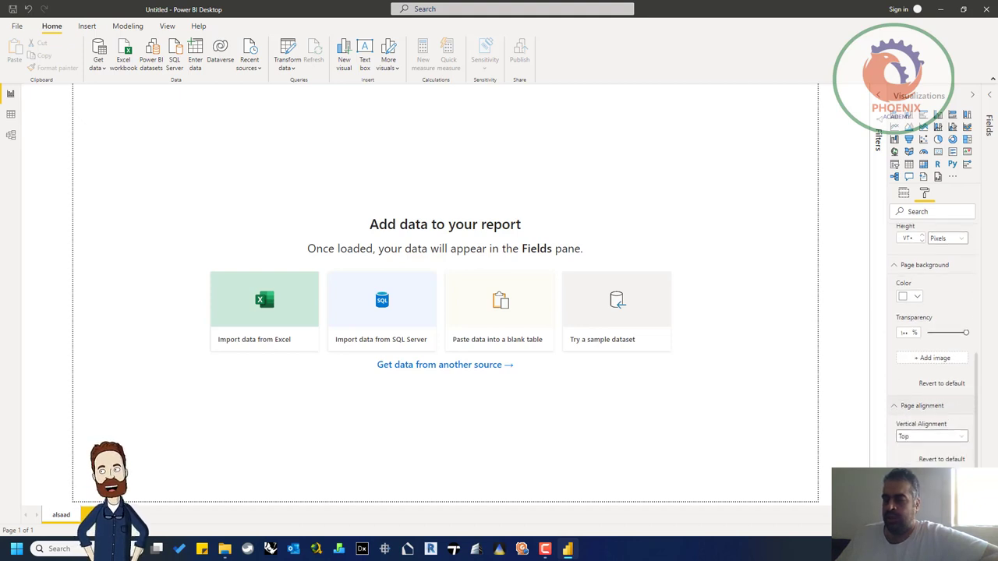
{"action": "left_click", "coordinate": [928, 477]}
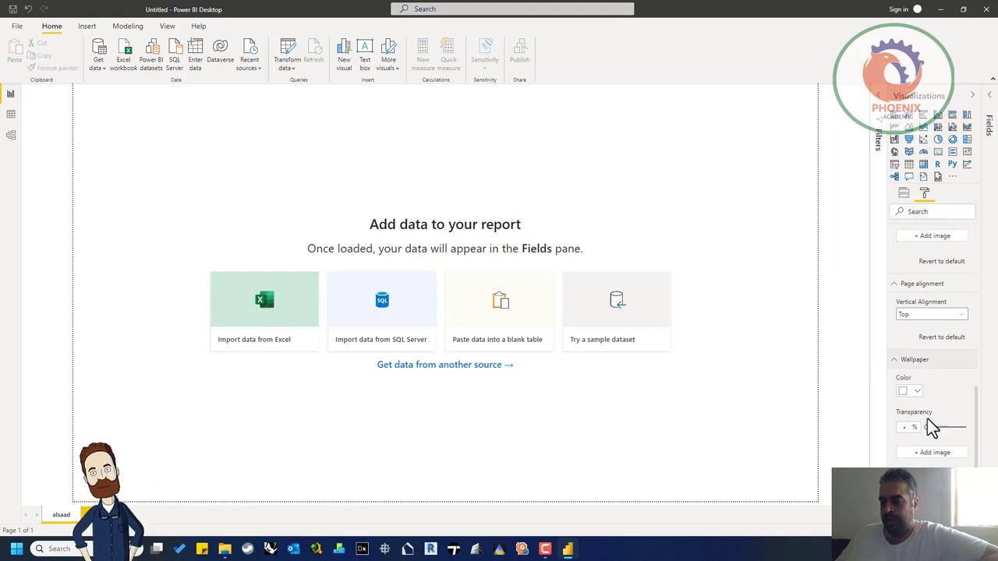
{"action": "scroll", "coordinate": [925, 457], "scroll_direction": "up", "scroll_amount": 10}
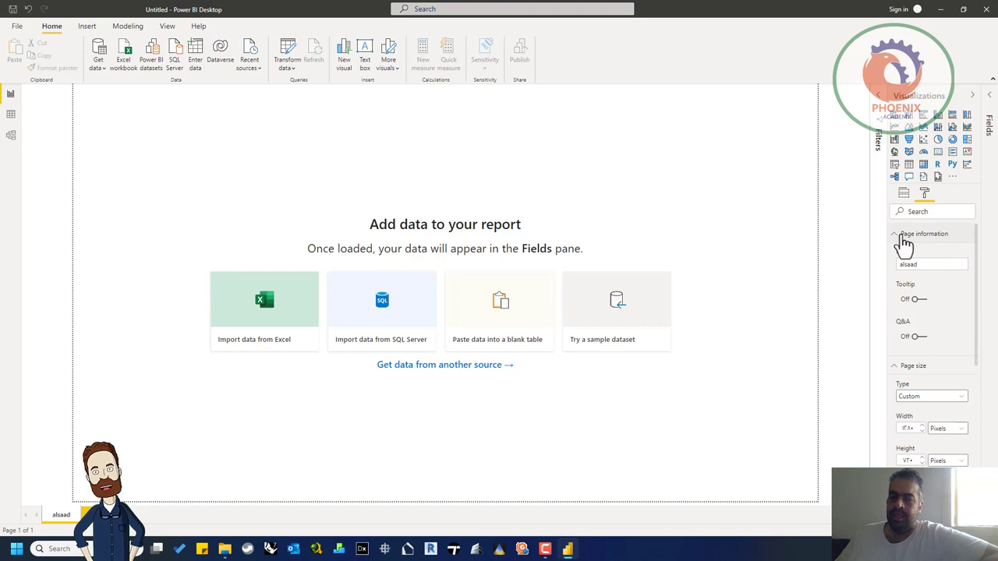
{"action": "left_click", "coordinate": [897, 236]}
{"action": "left_click", "coordinate": [897, 254]}
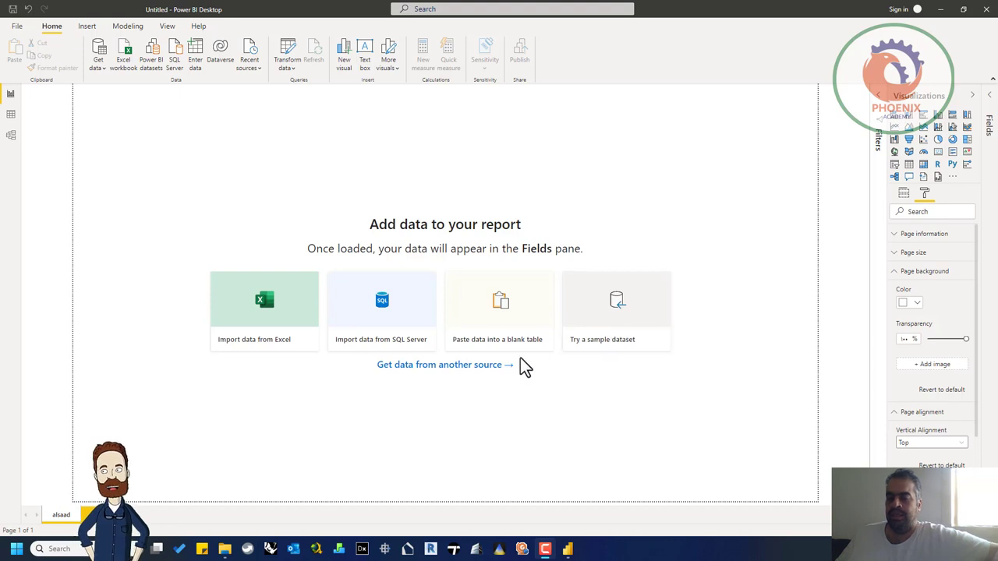
Step: Browse the available data sources, including the Online Services and Power Platform categories, and close the list without connecting
{"action": "left_click", "coordinate": [485, 370]}
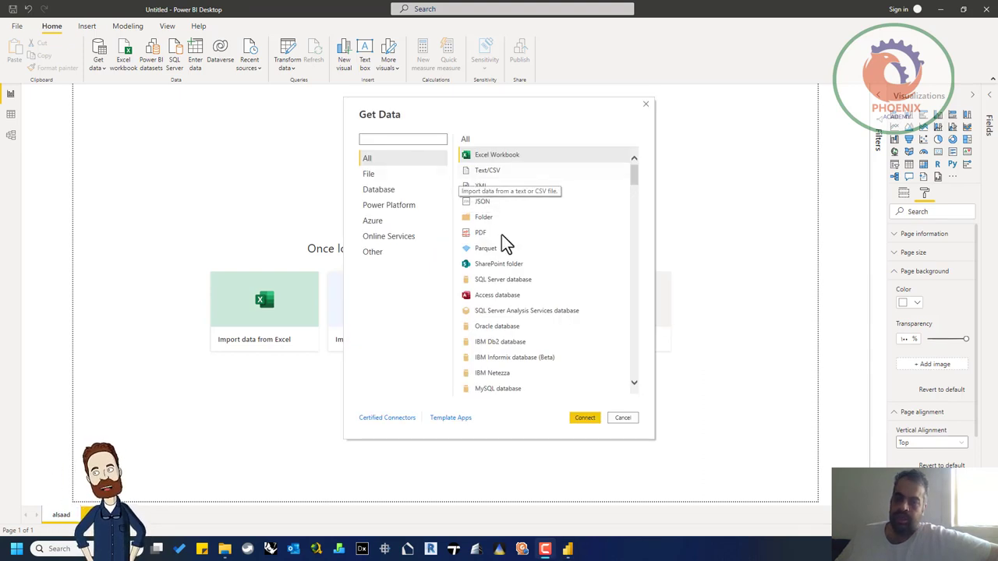
{"action": "scroll", "coordinate": [574, 332], "scroll_direction": "down", "scroll_amount": 1}
{"action": "scroll", "coordinate": [574, 331], "scroll_direction": "down", "scroll_amount": 10}
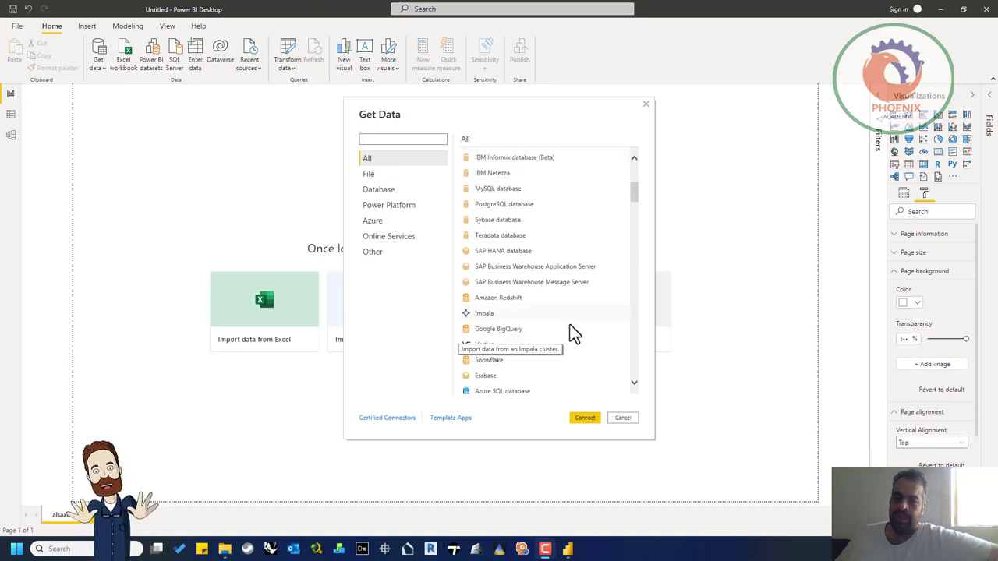
{"action": "scroll", "coordinate": [566, 313], "scroll_direction": "down", "scroll_amount": 8}
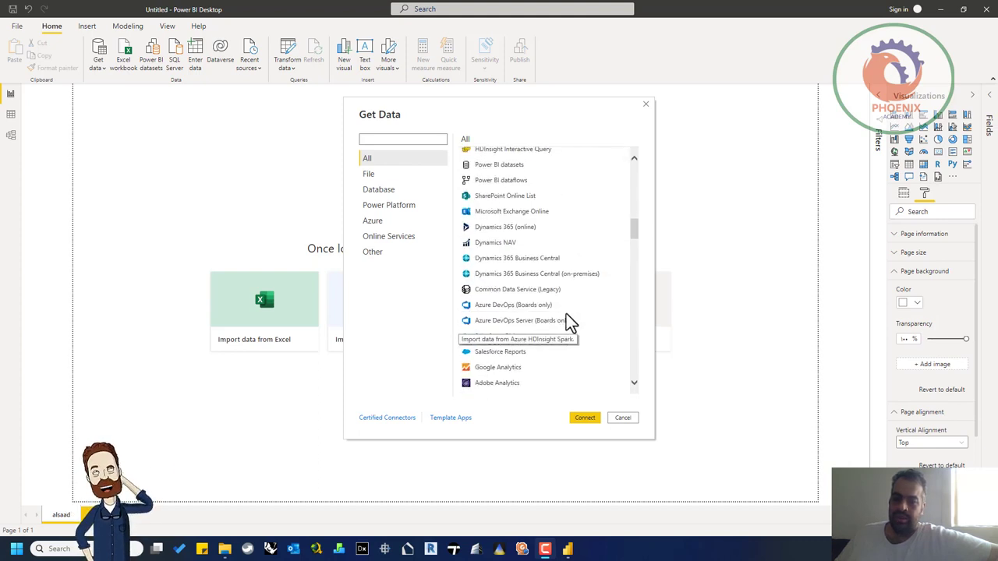
{"action": "left_click", "coordinate": [390, 237]}
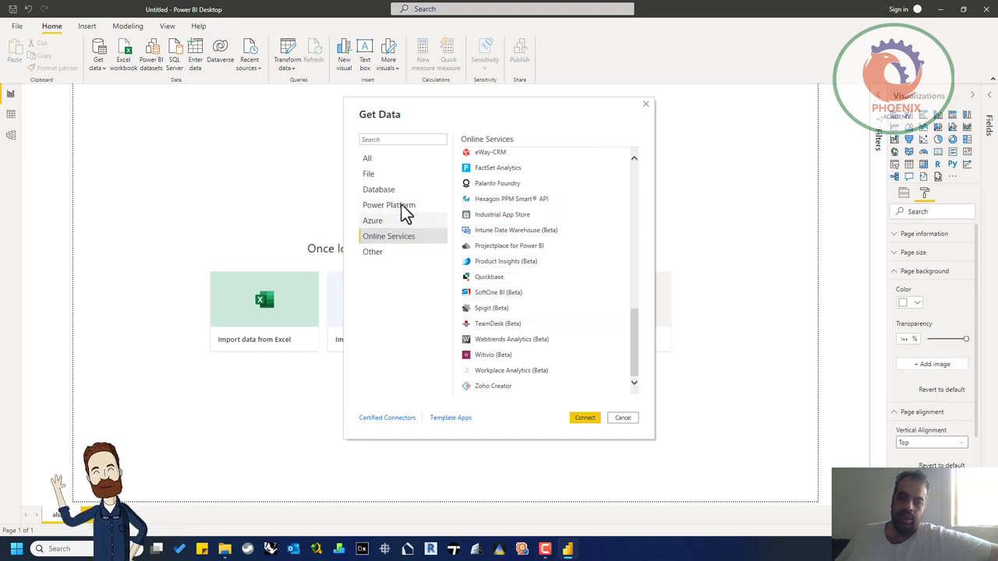
{"action": "left_click", "coordinate": [403, 206]}
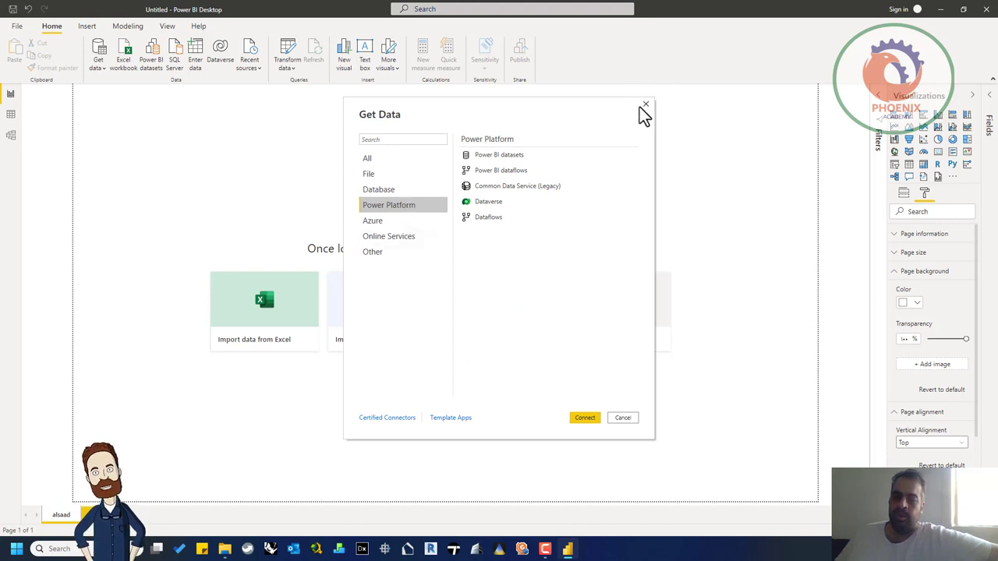
{"action": "left_click", "coordinate": [617, 421]}
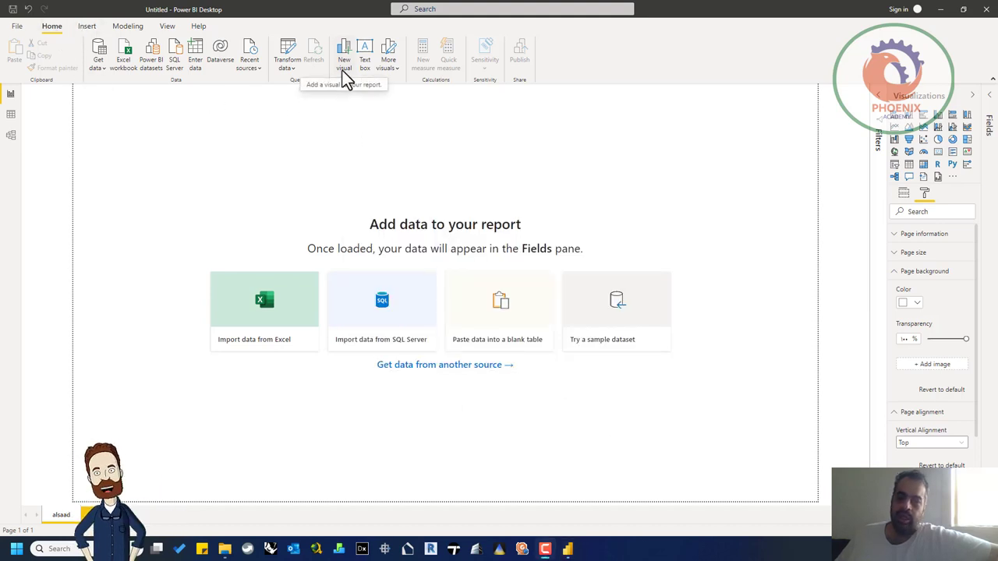
Step: View the sources offered for adding more visuals to the report
{"action": "left_click", "coordinate": [397, 71]}
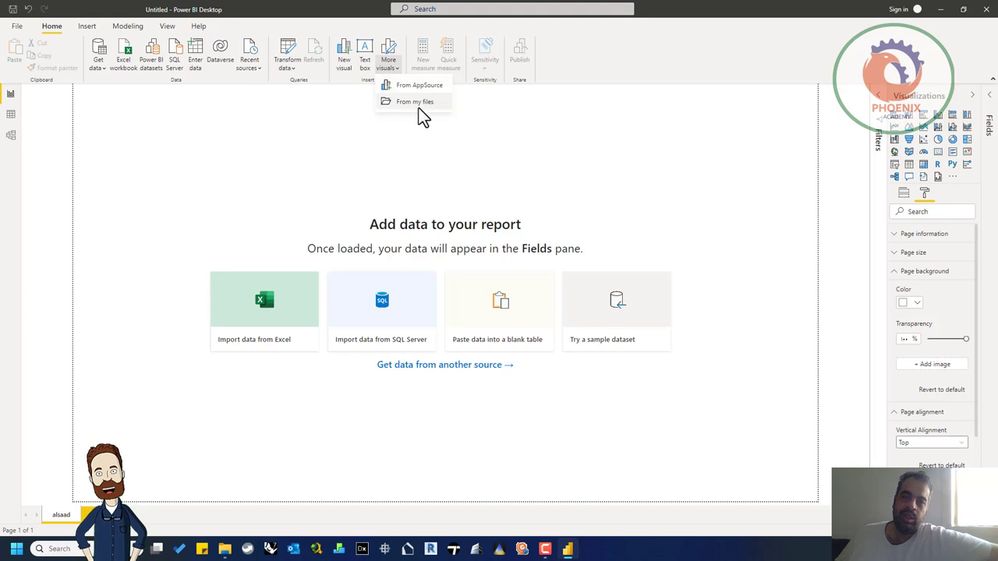
{"action": "left_click", "coordinate": [564, 66]}
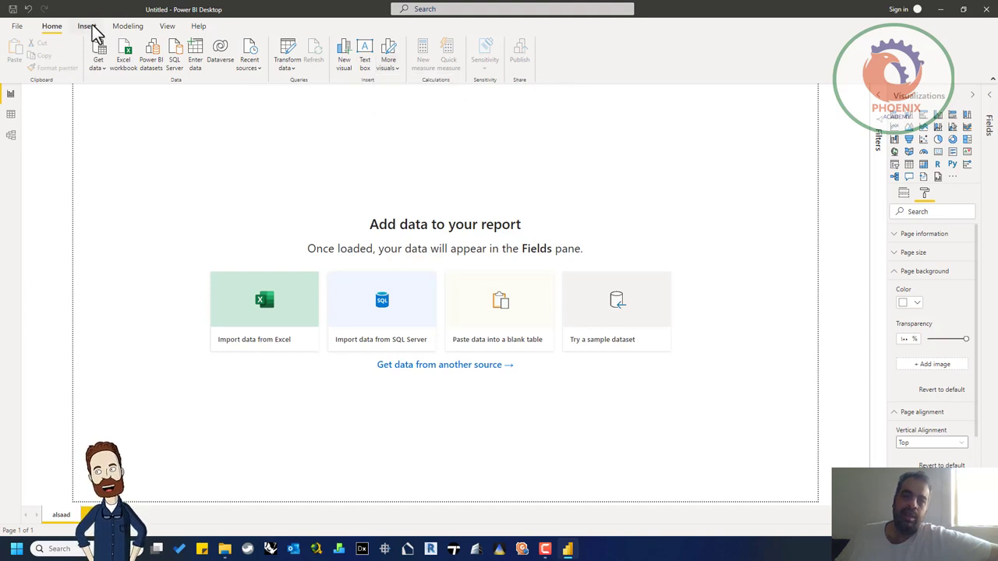
Step: Insert an empty text box on the report page and place the text cursor inside it
{"action": "left_click", "coordinate": [90, 27]}
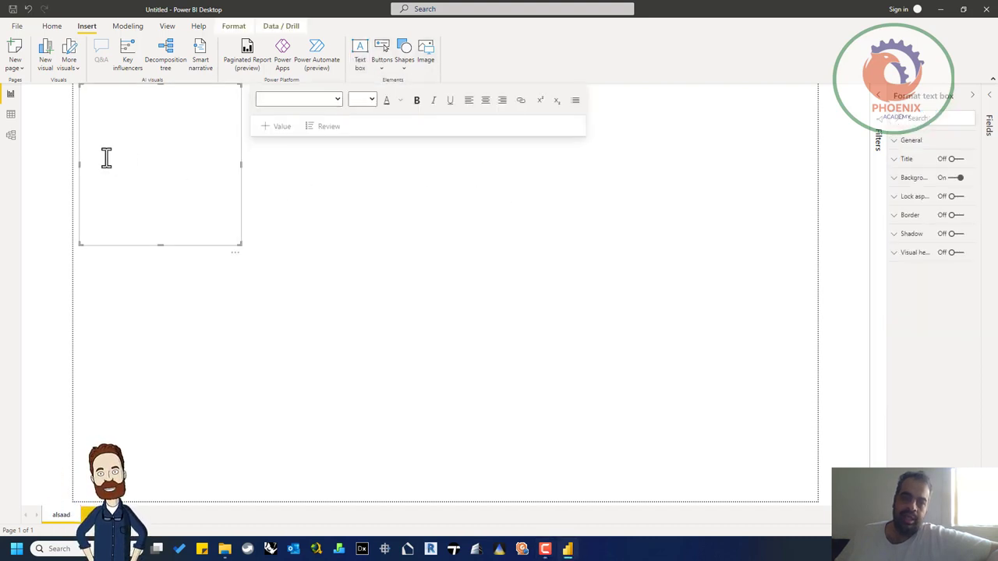
{"action": "left_click", "coordinate": [99, 139]}
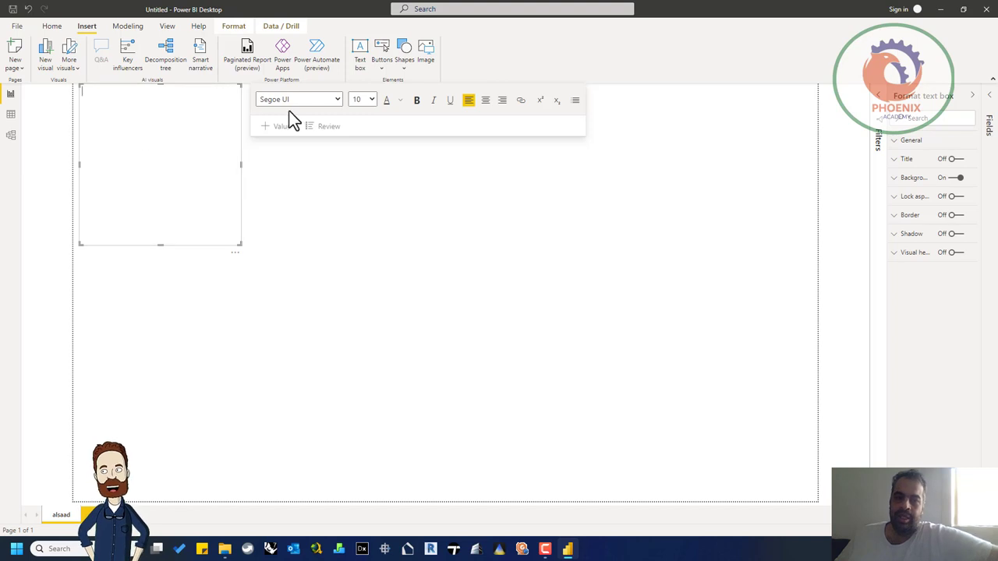
Step: Examine the text box's font size, font family and title options, leaving them as they are
{"action": "left_click", "coordinate": [370, 100]}
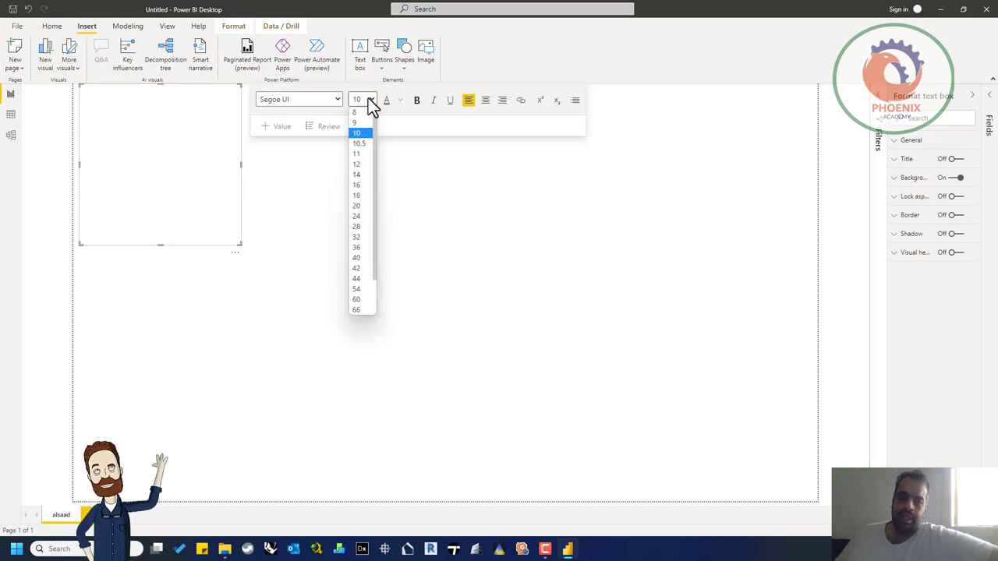
{"action": "left_click", "coordinate": [370, 102]}
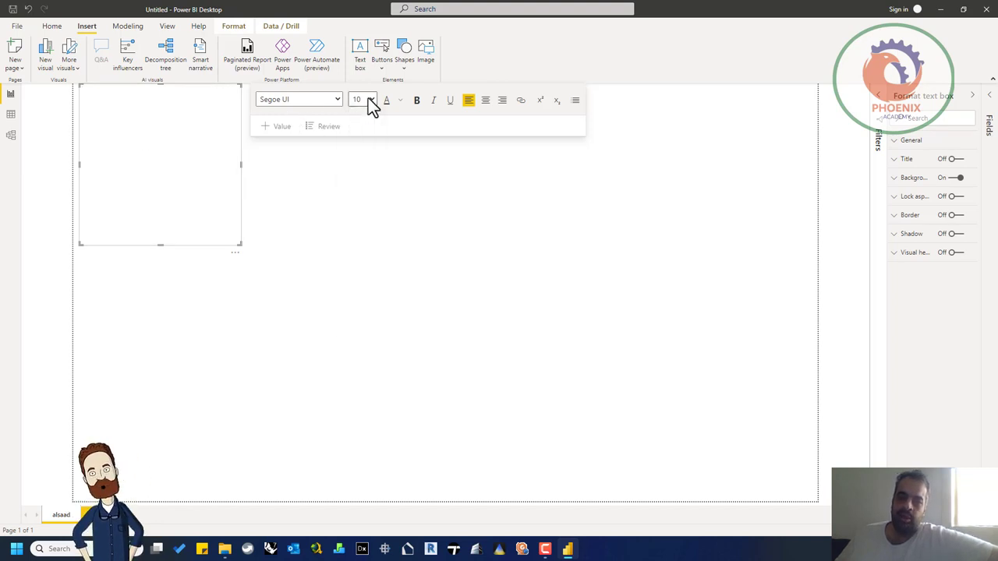
{"action": "left_click", "coordinate": [303, 100]}
{"action": "left_click", "coordinate": [303, 101]}
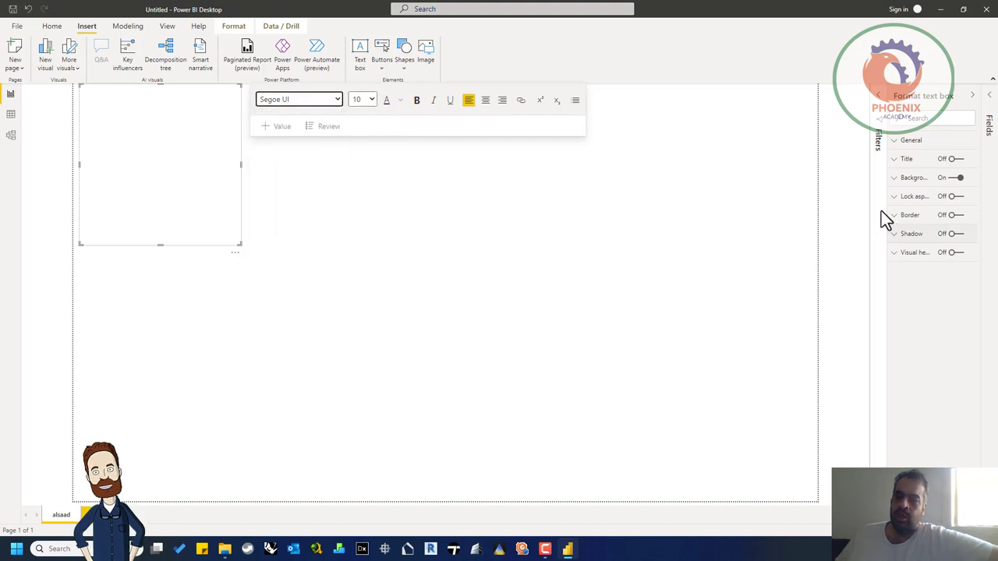
{"action": "left_click", "coordinate": [960, 161]}
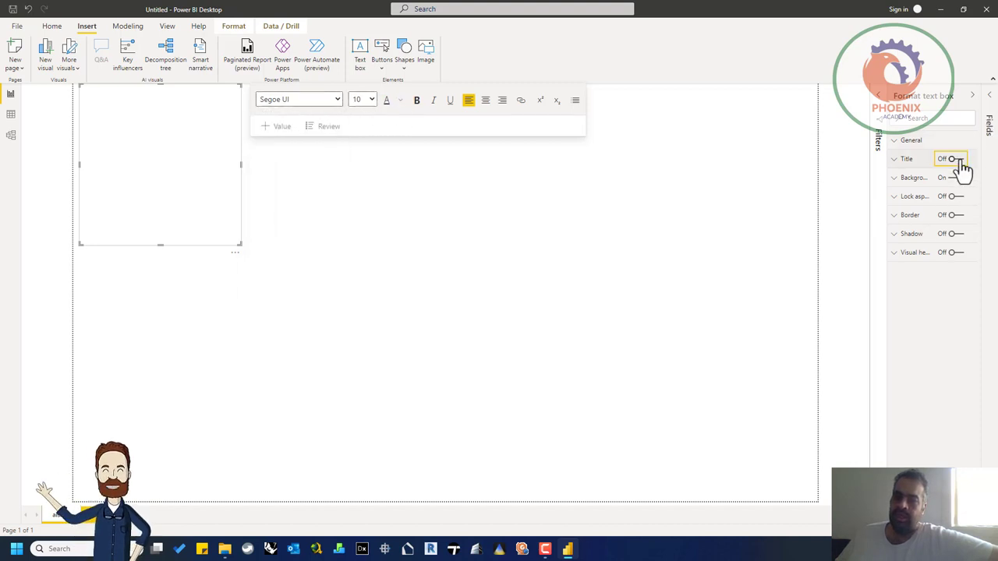
Step: Set the text box's background color to the bright blue theme color
{"action": "left_click", "coordinate": [961, 160]}
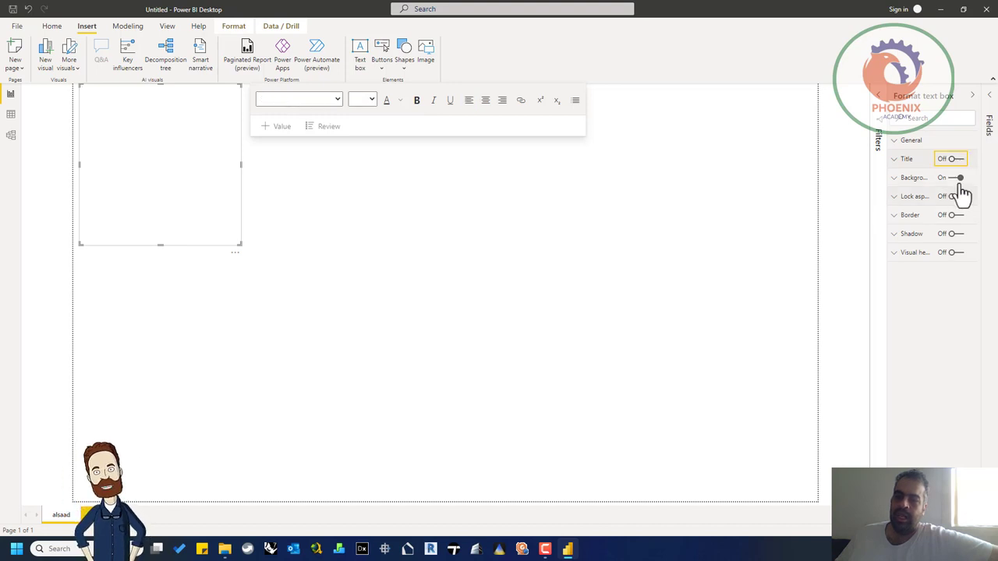
{"action": "left_click", "coordinate": [960, 178]}
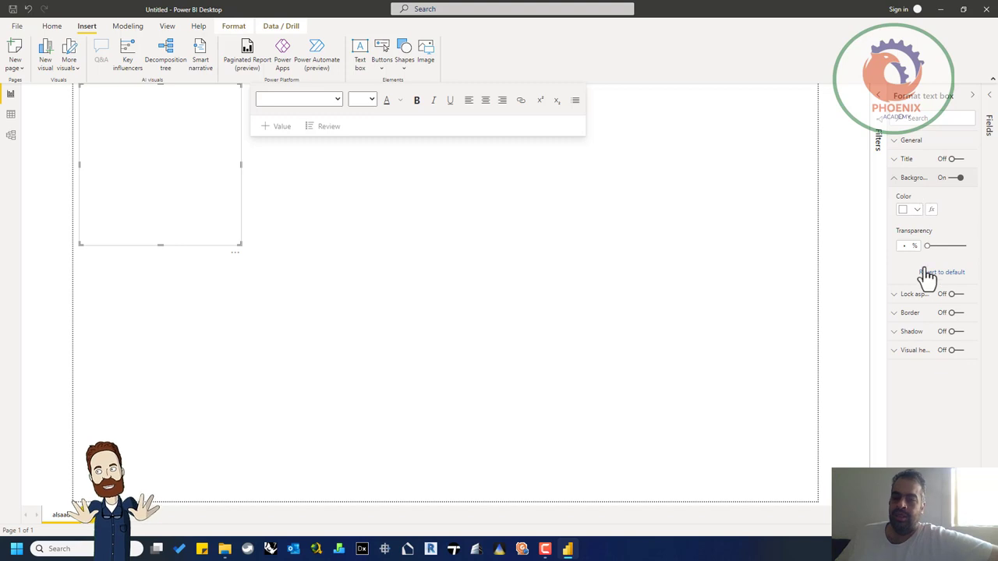
{"action": "left_click", "coordinate": [918, 211]}
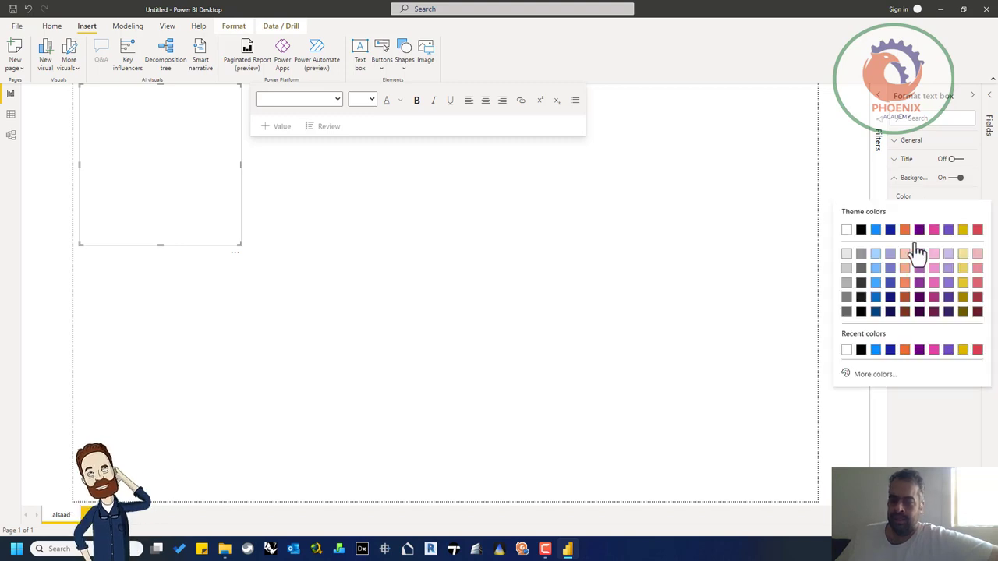
{"action": "left_click", "coordinate": [877, 232]}
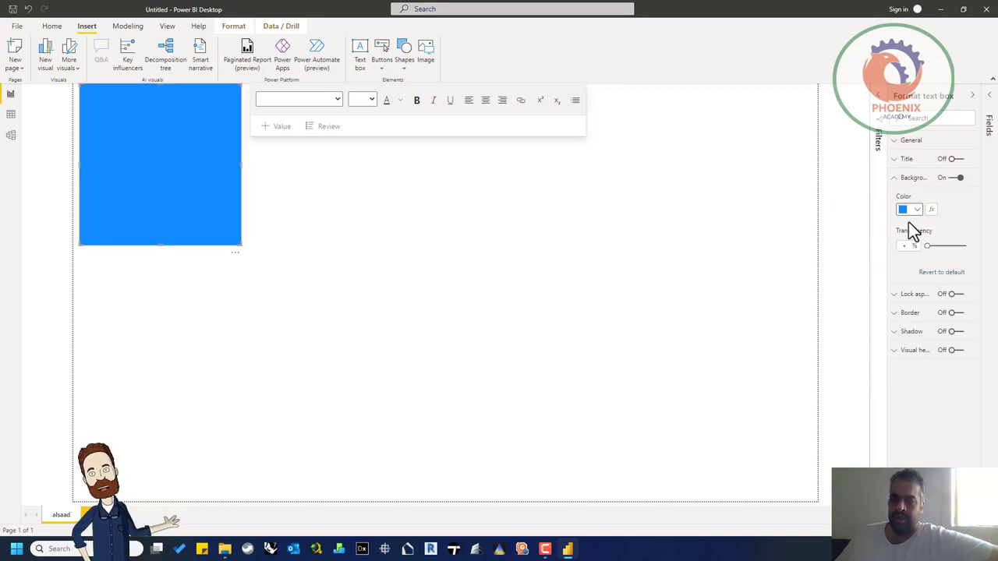
Step: Turn on the text box's border and set the border color to red
{"action": "left_click", "coordinate": [915, 295]}
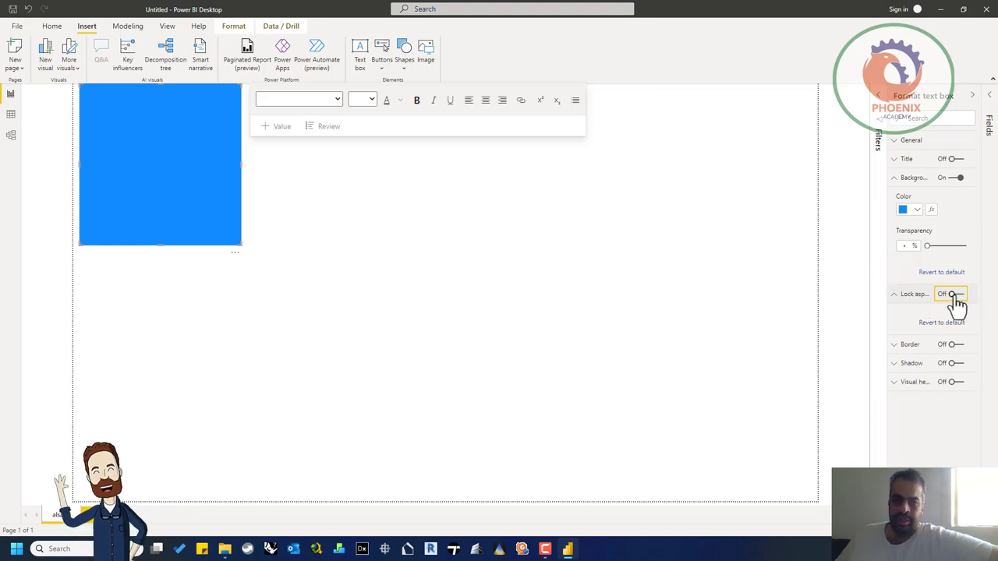
{"action": "left_click", "coordinate": [913, 347]}
{"action": "left_click", "coordinate": [957, 347]}
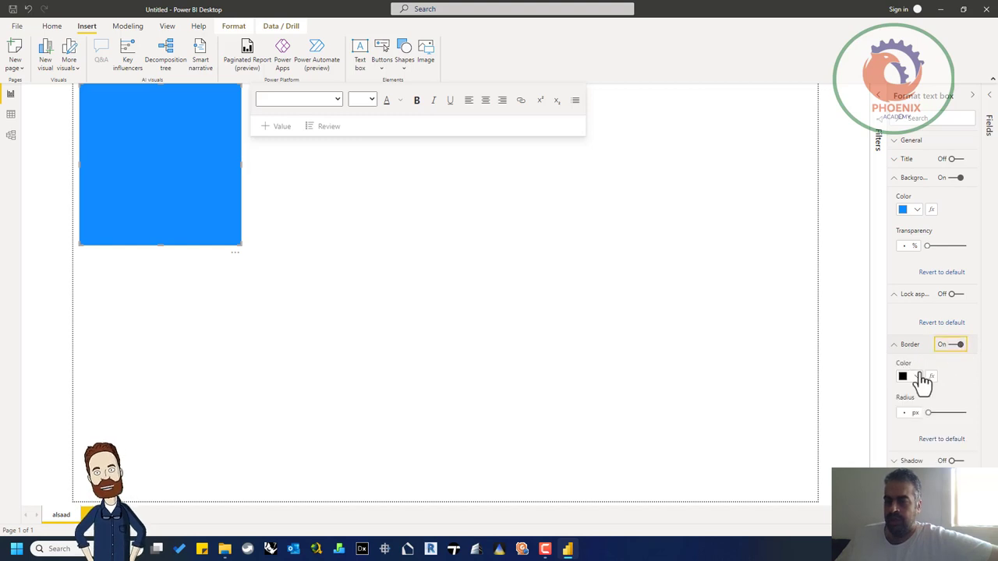
{"action": "left_click", "coordinate": [918, 377]}
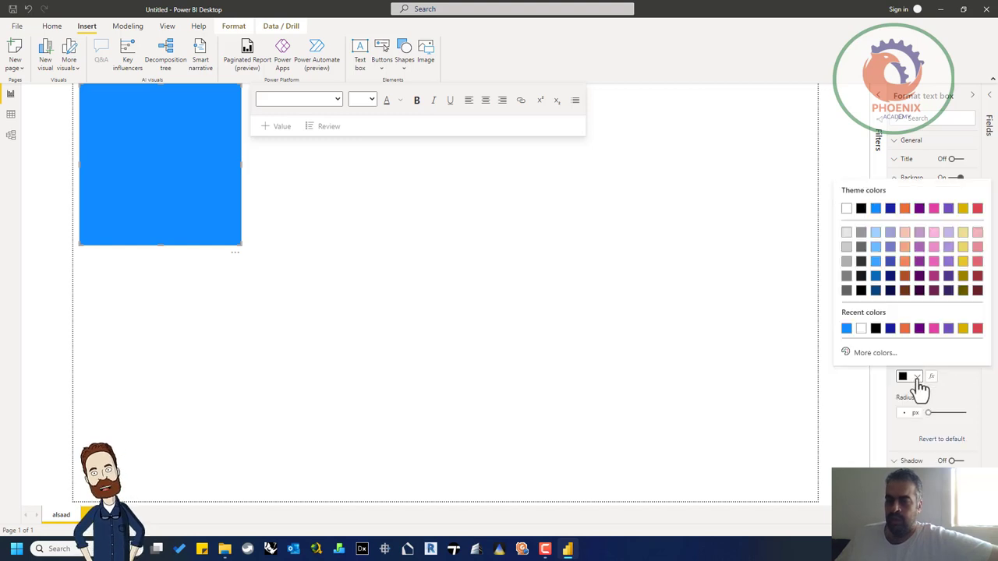
{"action": "left_click", "coordinate": [978, 329]}
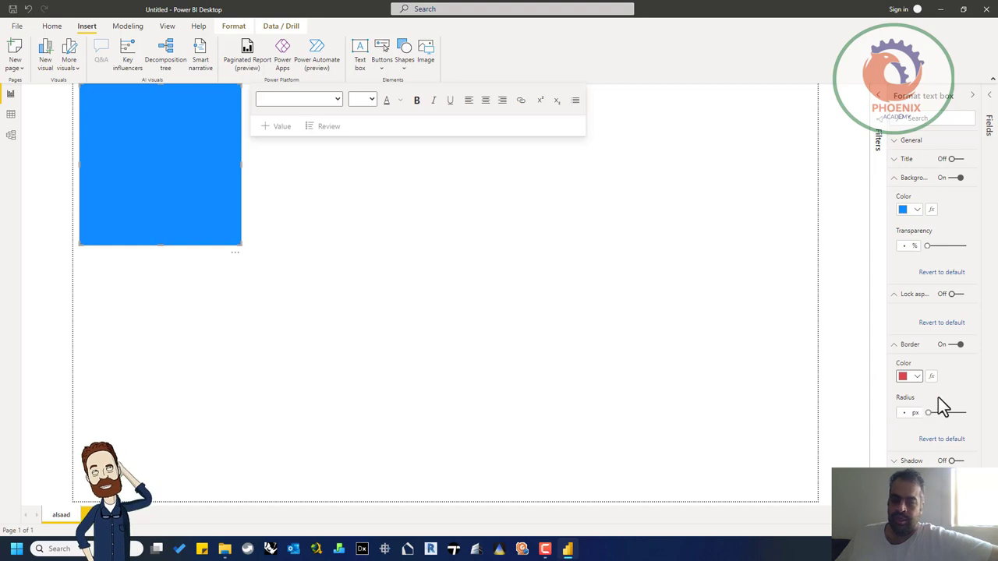
Step: Enter "rwerwewr rtet" in the text box and format the text as centered, bold and italic
{"action": "left_click", "coordinate": [163, 101]}
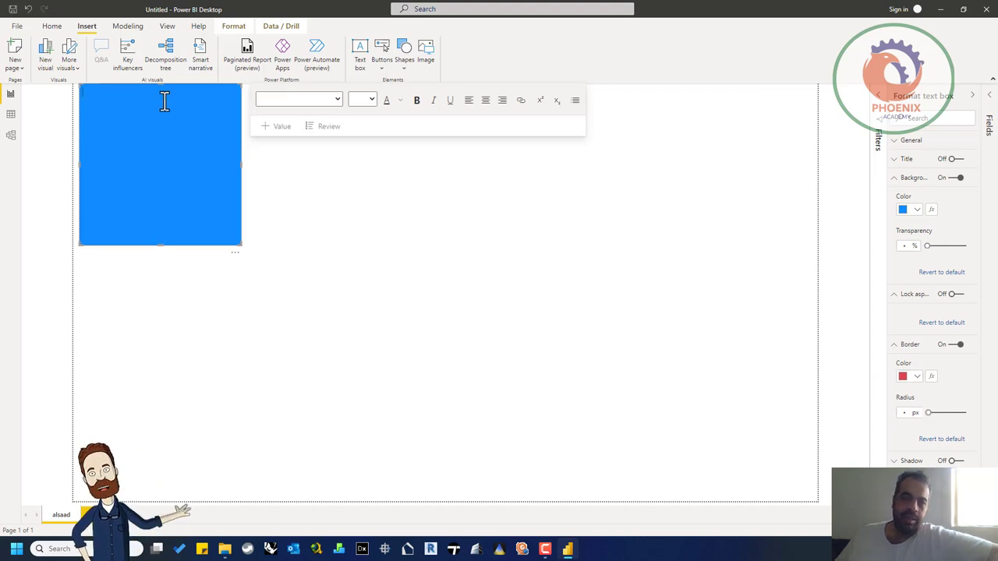
{"action": "type", "text": "rwerwew"}
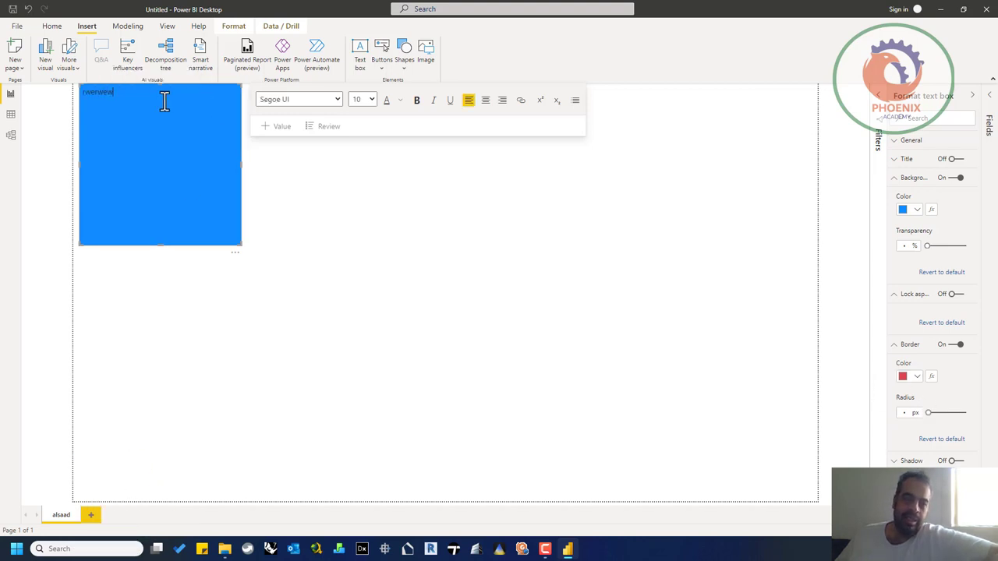
{"action": "type", "text": "r rtet"}
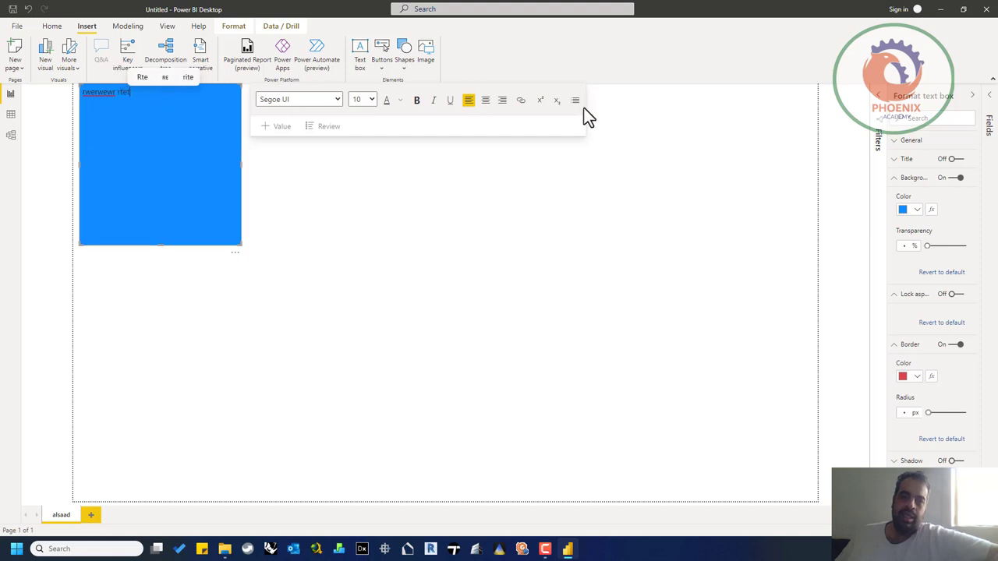
{"action": "key", "text": "ctrl+a"}
{"action": "left_click", "coordinate": [485, 101]}
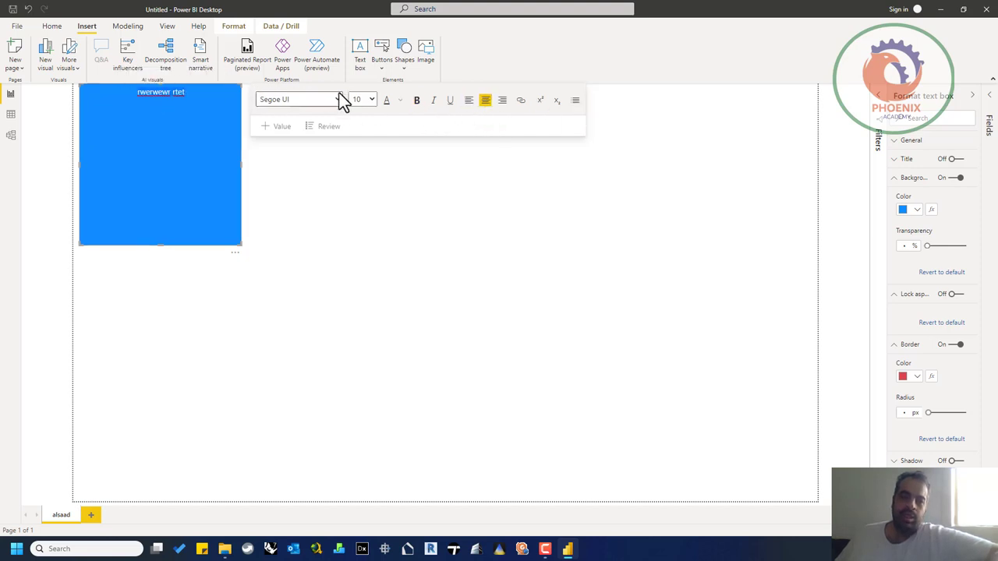
{"action": "left_click", "coordinate": [439, 109]}
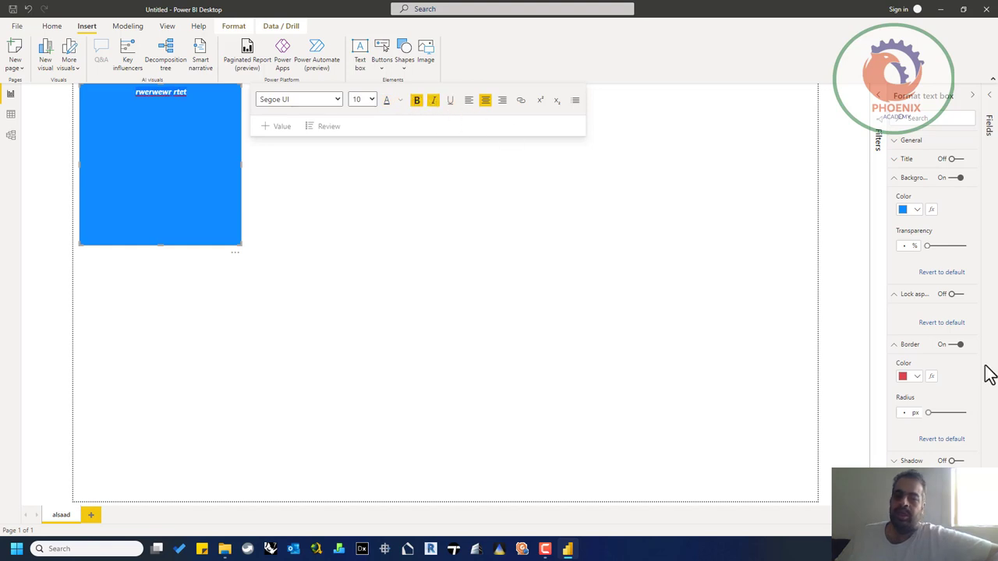
Step: Turn on the text box's shadow and set its color to red after trying a blue shade
{"action": "left_click", "coordinate": [953, 461]}
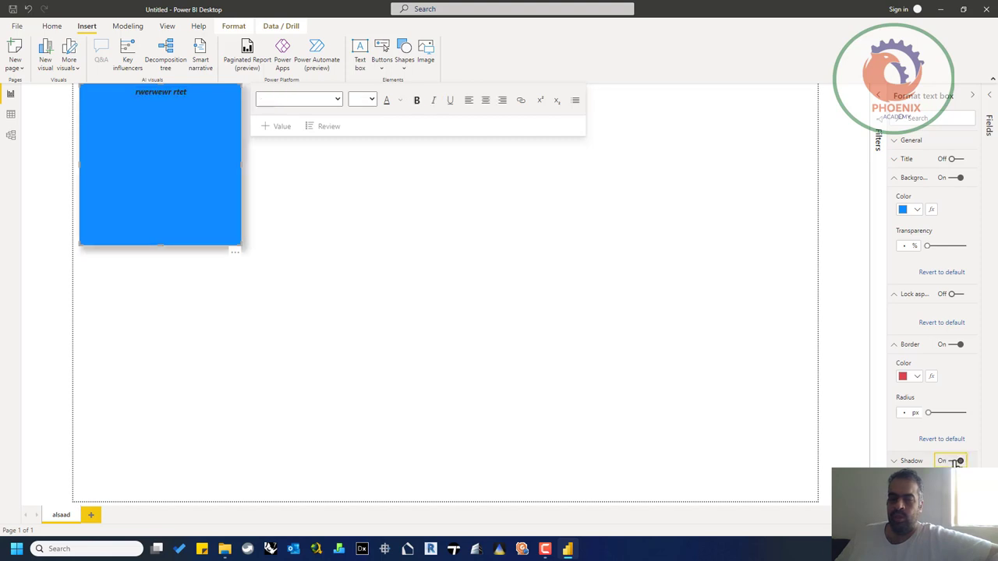
{"action": "left_click", "coordinate": [905, 461]}
{"action": "scroll", "coordinate": [921, 445], "scroll_direction": "down", "scroll_amount": 2}
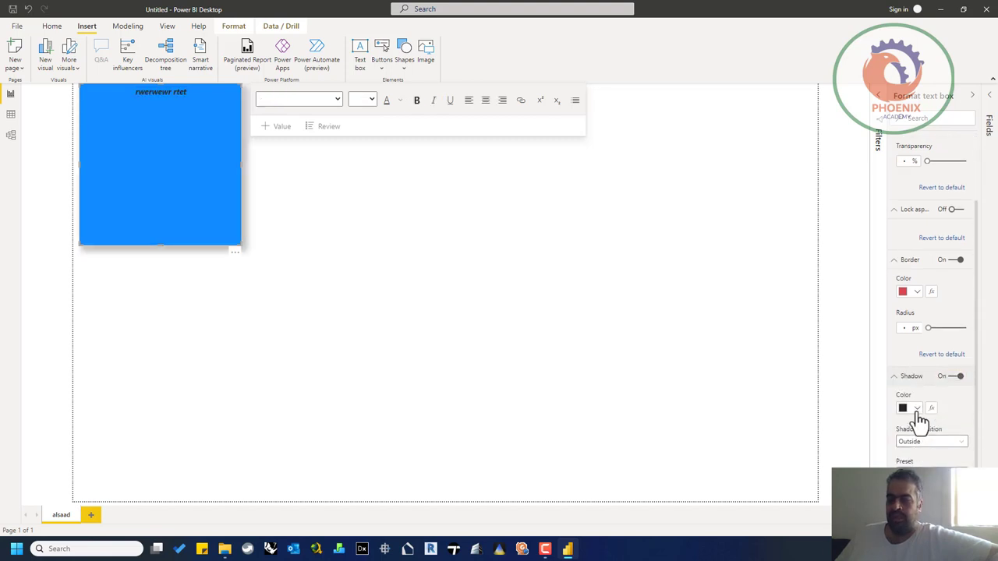
{"action": "left_click", "coordinate": [917, 409]}
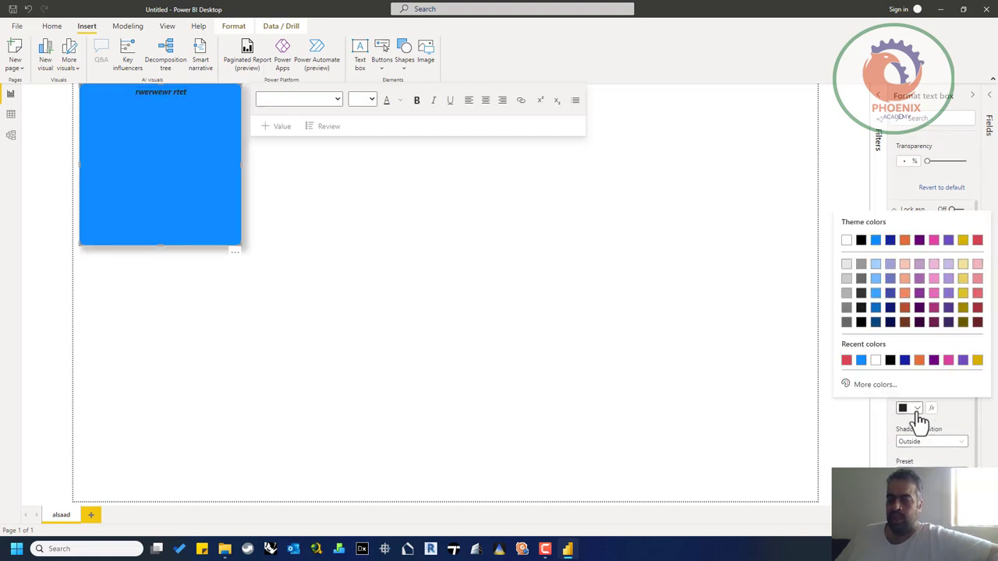
{"action": "left_click", "coordinate": [875, 294]}
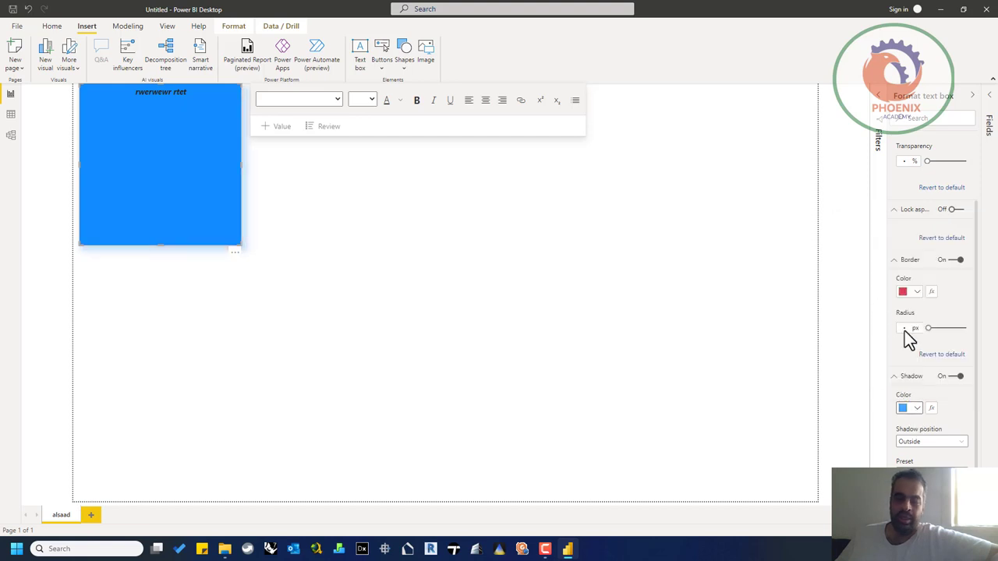
{"action": "left_click", "coordinate": [917, 408]}
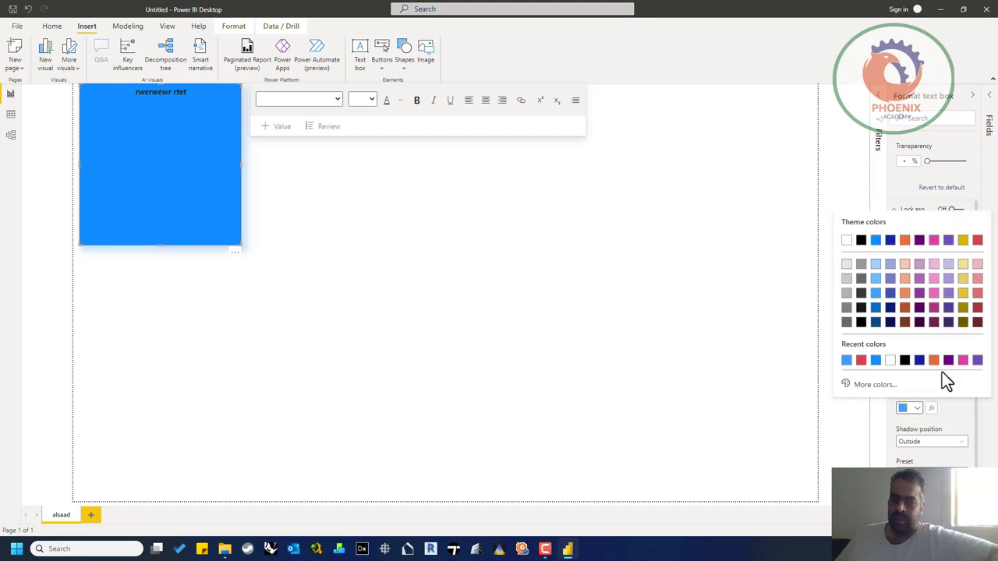
{"action": "left_click", "coordinate": [861, 360]}
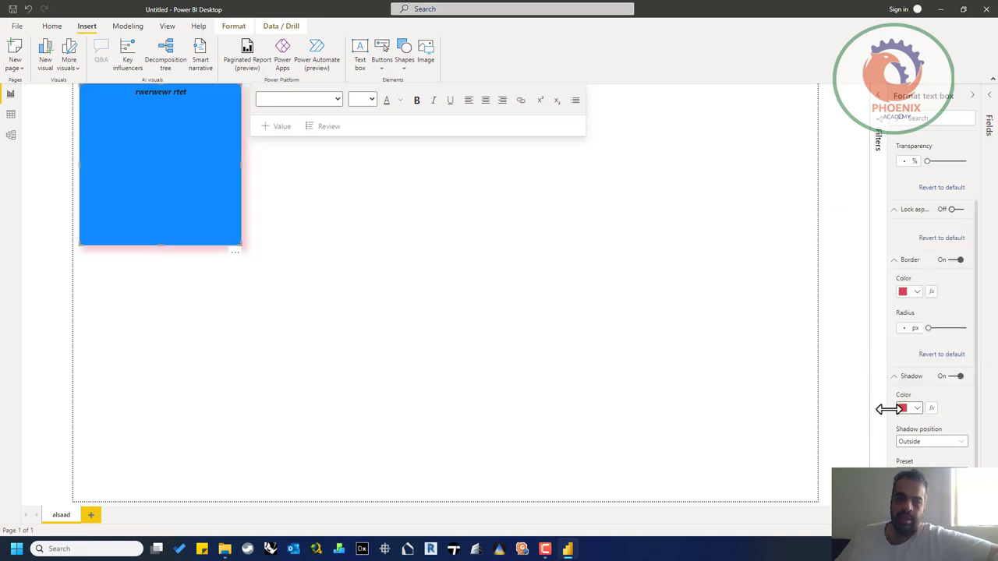
Step: Try the Inside position for the text box's shadow, and return it to Outside
{"action": "left_click", "coordinate": [944, 442]}
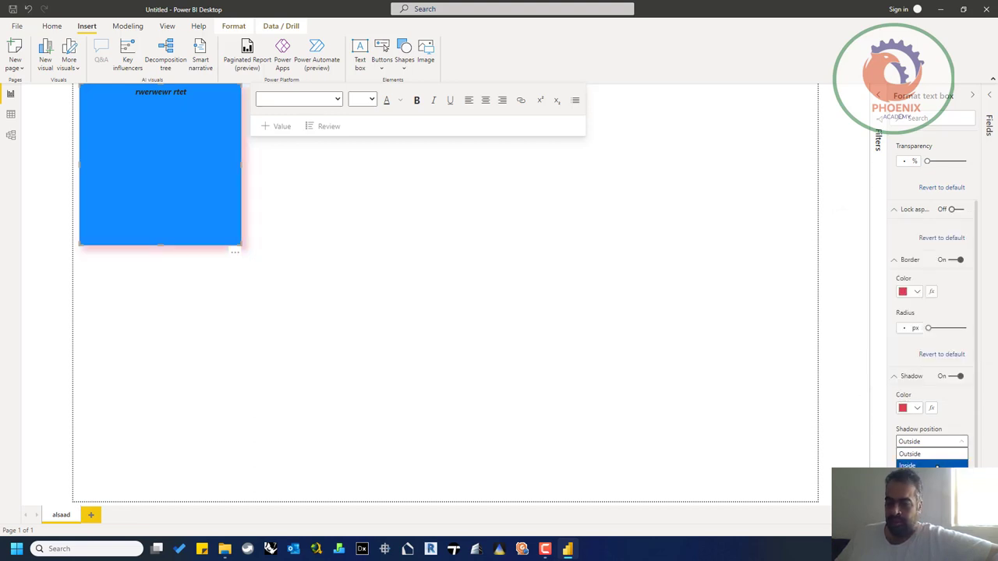
{"action": "left_click", "coordinate": [936, 465]}
{"action": "left_click", "coordinate": [959, 443]}
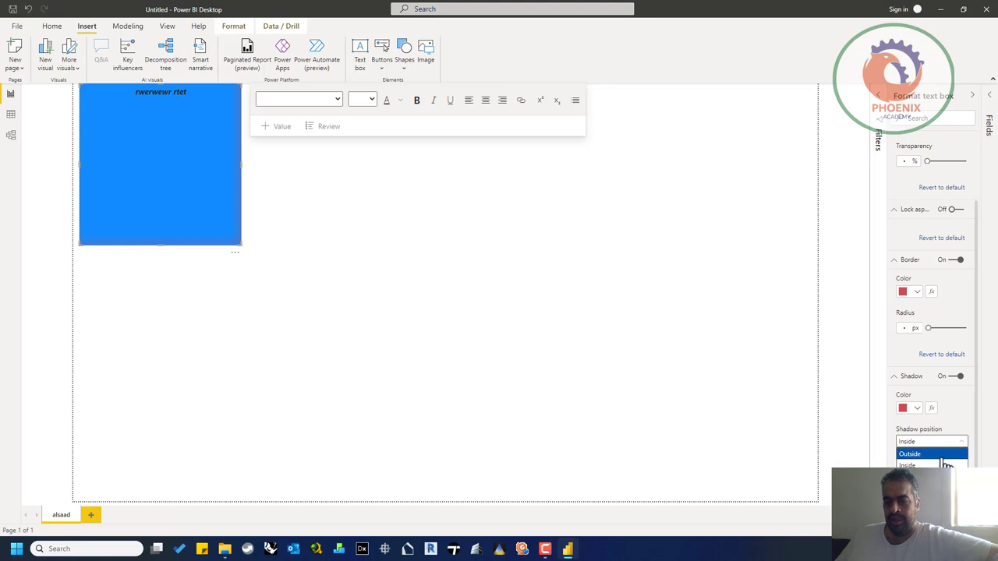
{"action": "left_click", "coordinate": [942, 454]}
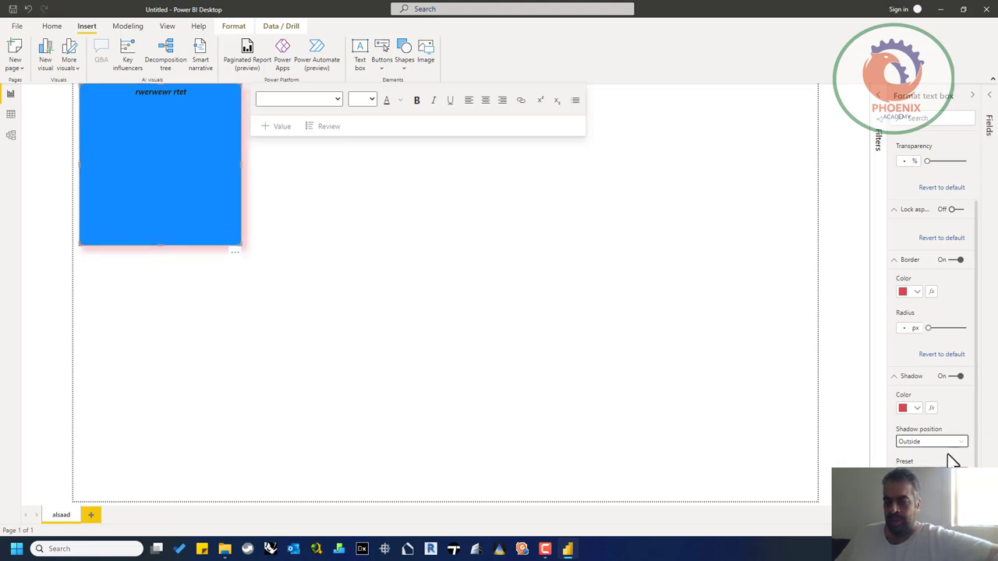
Step: Insert a Left arrow button on the report page
{"action": "scroll", "coordinate": [952, 460], "scroll_direction": "up", "scroll_amount": 3}
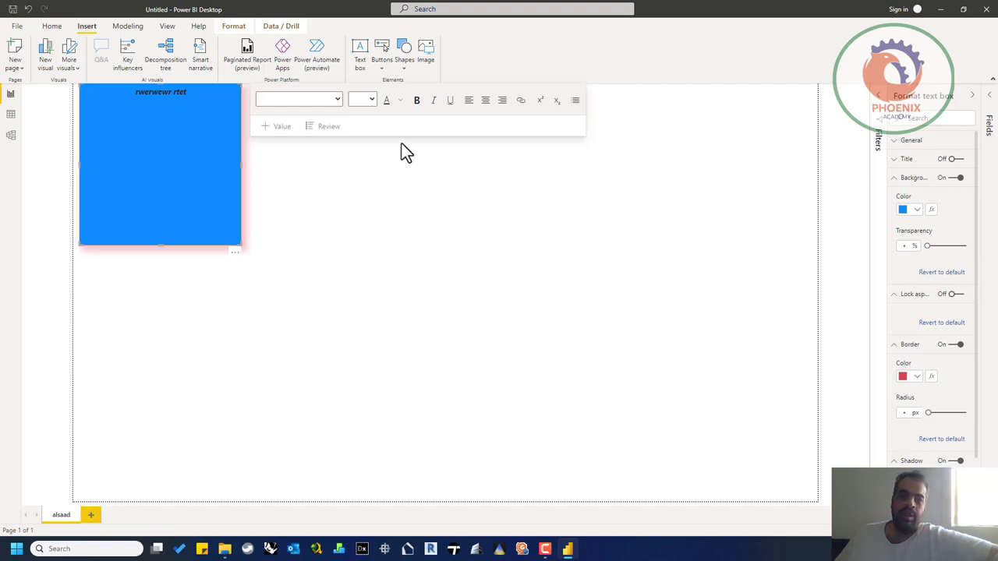
{"action": "left_click", "coordinate": [378, 68]}
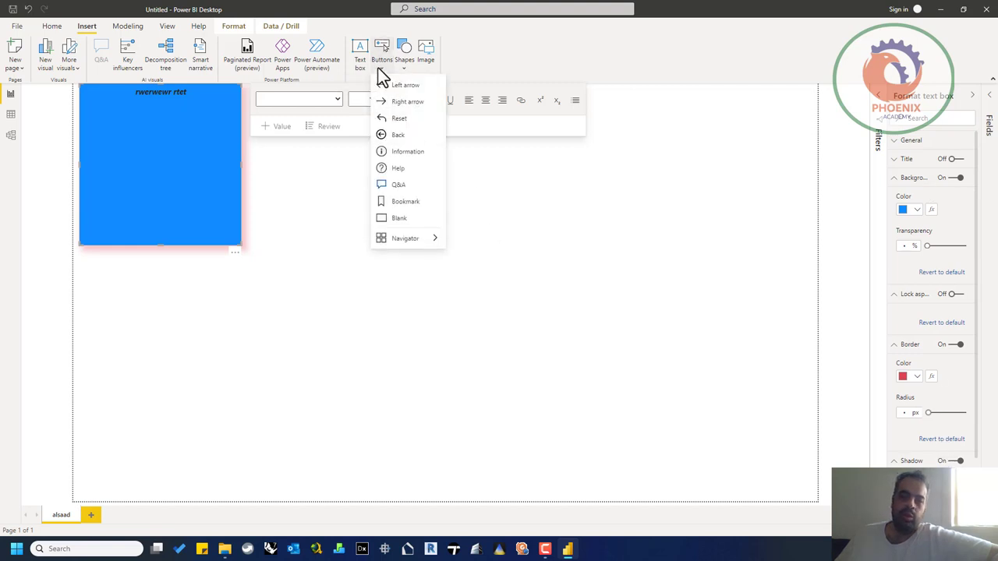
{"action": "left_click", "coordinate": [427, 88]}
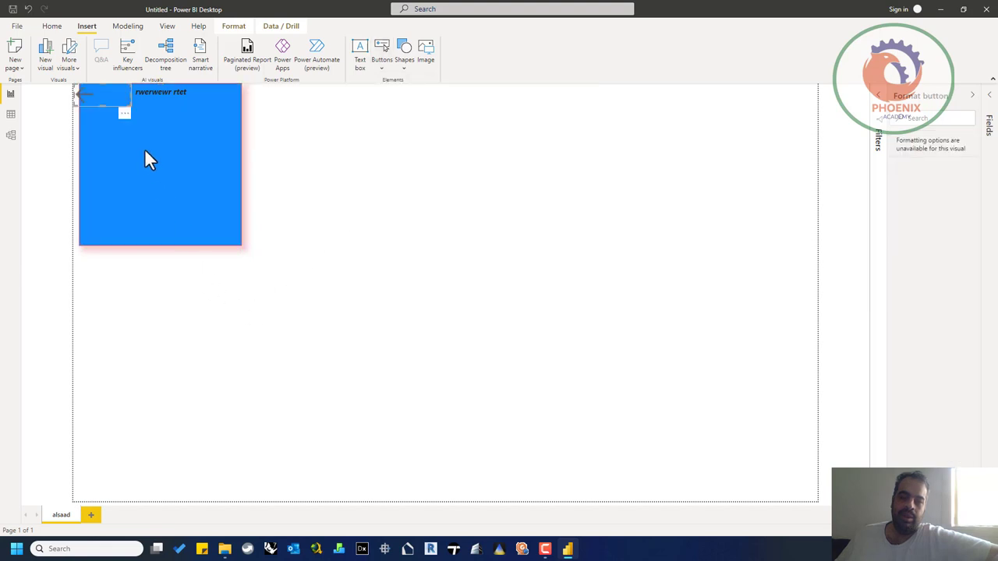